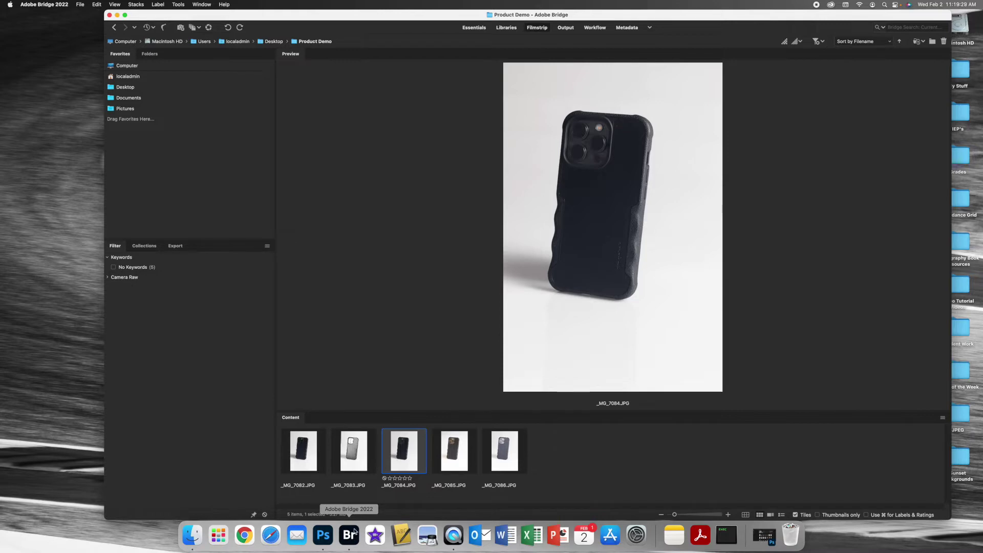
# Step: Check the installed Adobe programs in the Mac's Applications folder, and close the folder window
pyautogui.click(68, 231)
pyautogui.click(98, 4)
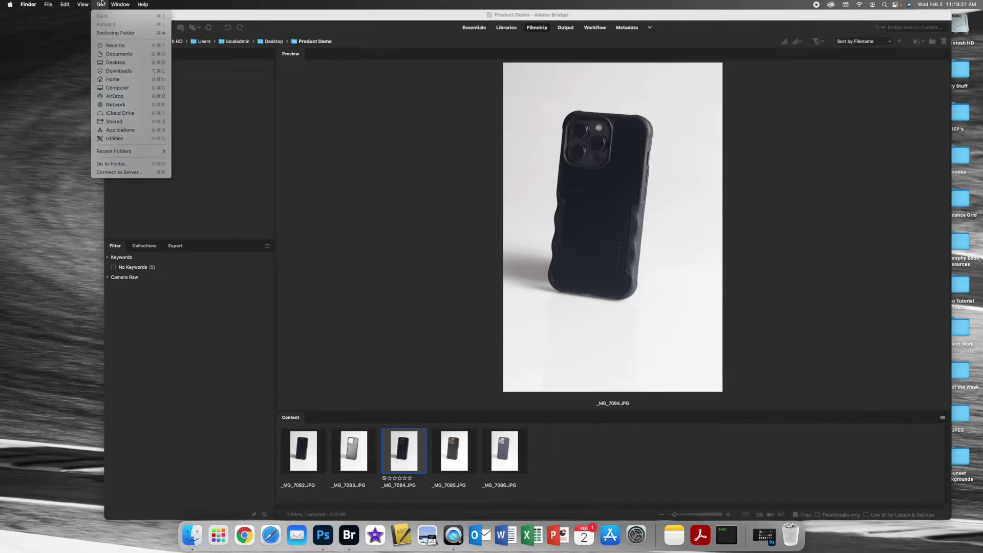
pyautogui.click(120, 130)
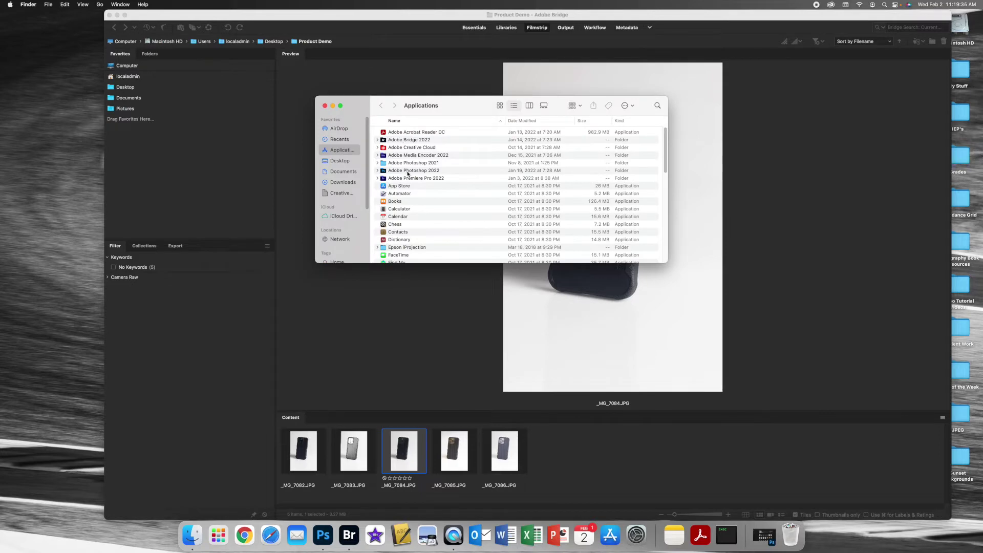
pyautogui.click(325, 106)
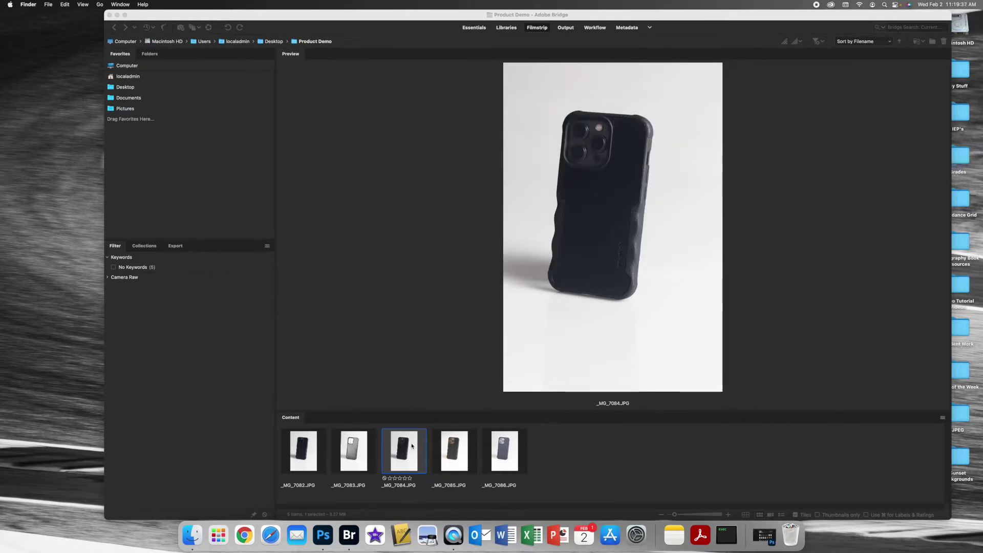
# Step: Duplicate the photo _MG_7084.JPG in the Product Demo folder in Adobe Bridge
pyautogui.click(401, 451)
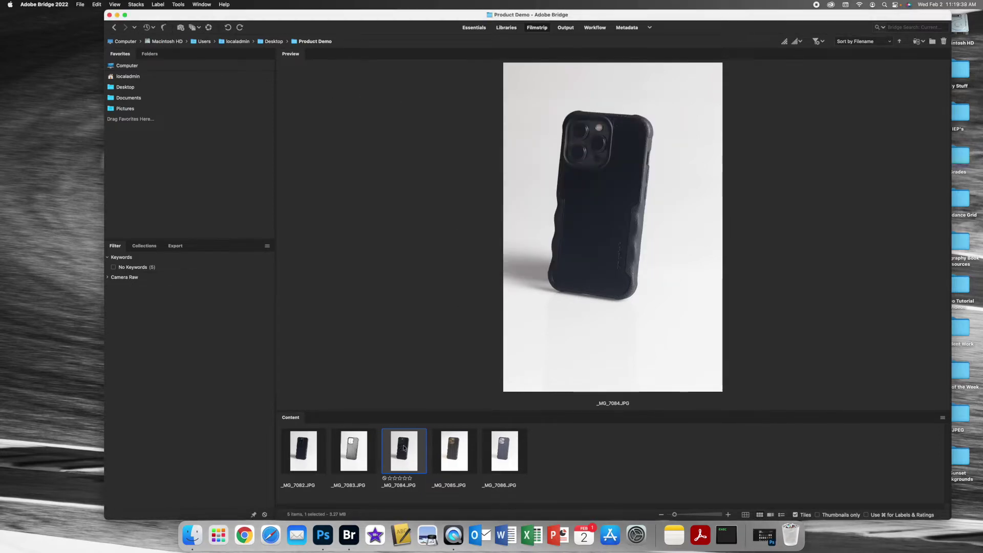
pyautogui.rightClick(404, 448)
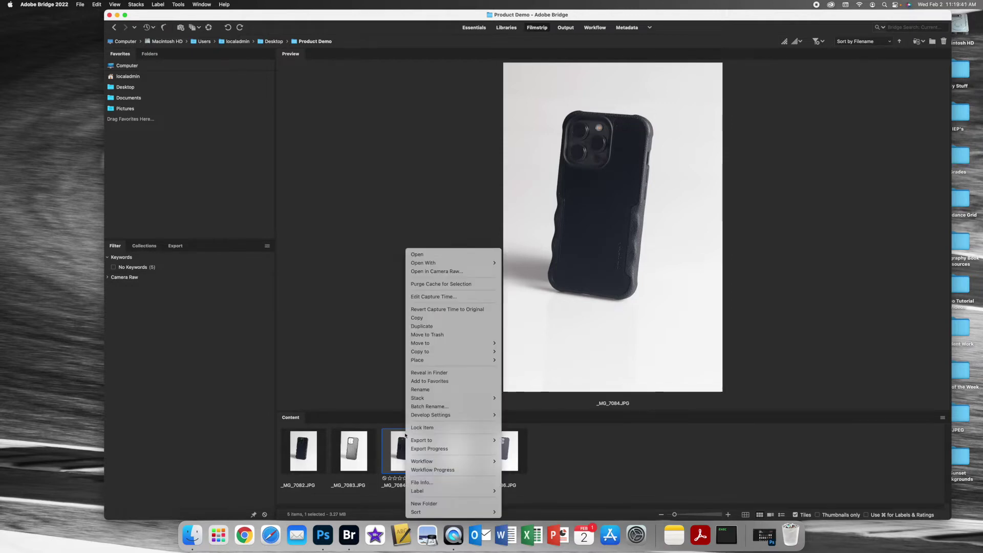
pyautogui.click(423, 327)
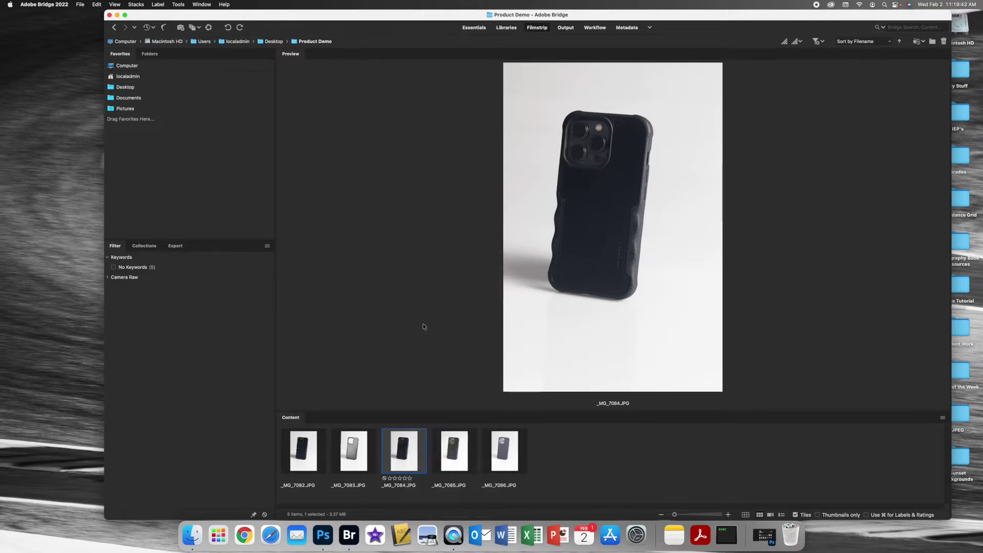
# Step: Open the duplicated photo _MG_7084 copy.JPG in Photoshop
pyautogui.click(408, 445)
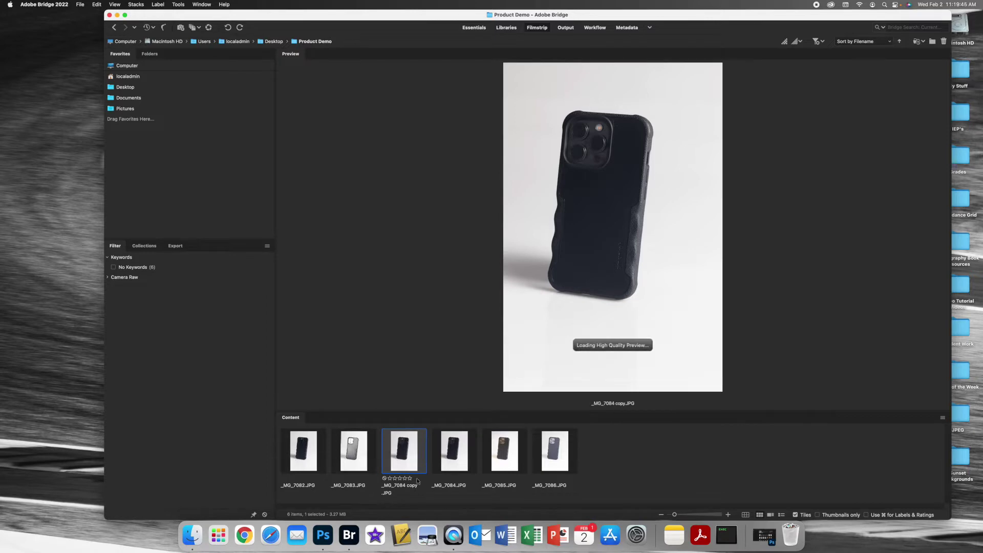
pyautogui.rightClick(404, 451)
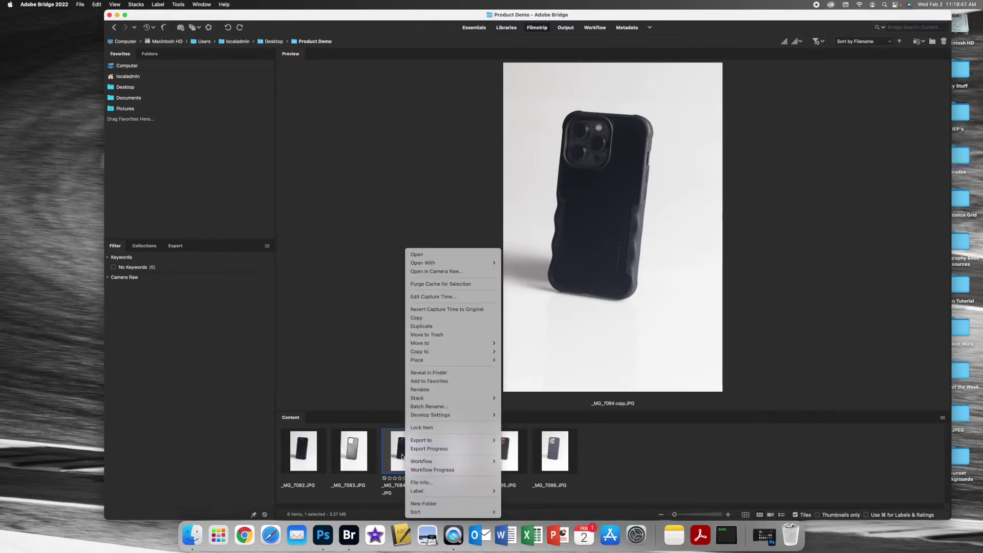
pyautogui.click(404, 452)
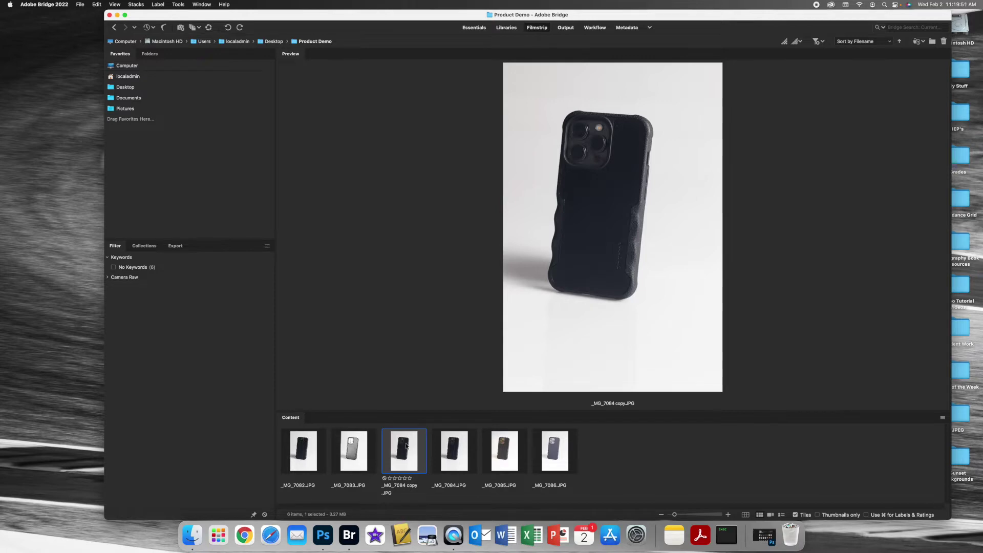
pyautogui.doubleClick(406, 446)
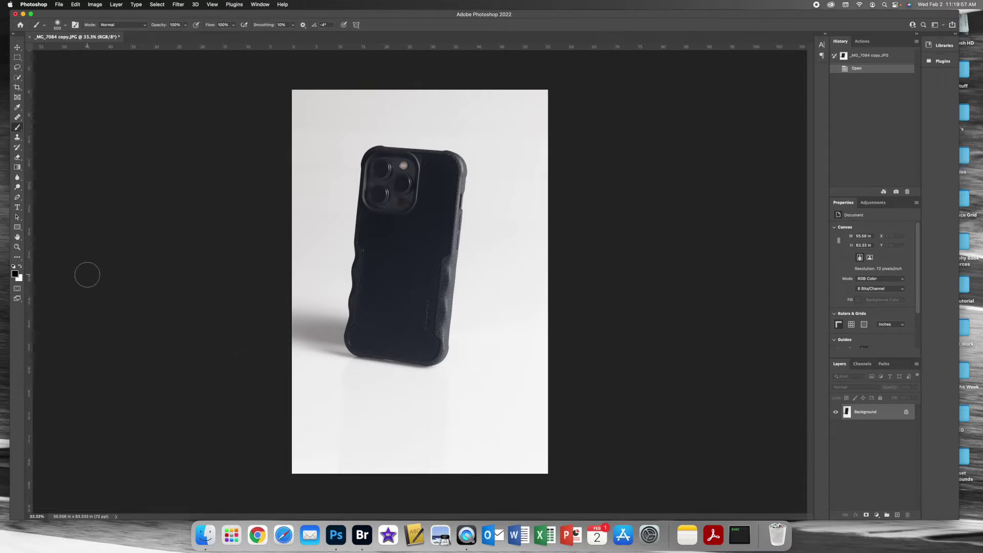
# Step: Crop the photo more tightly around the phone to about 46.6 by 70.1 inches, removing background mainly from the right and lower edges
pyautogui.click(17, 87)
pyautogui.moveTo(273, 78); pyautogui.dragTo(608, 493)
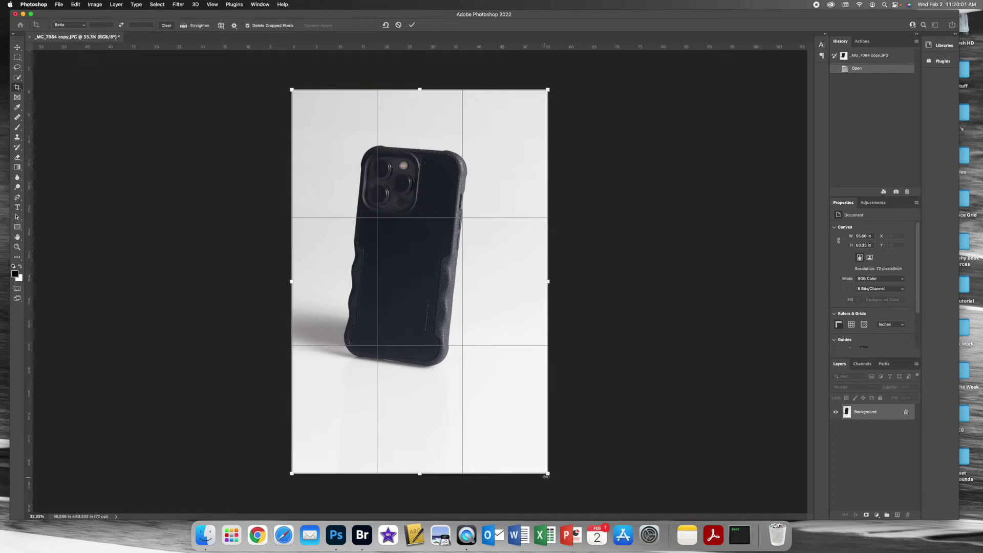
pyautogui.moveTo(546, 476); pyautogui.dragTo(493, 452)
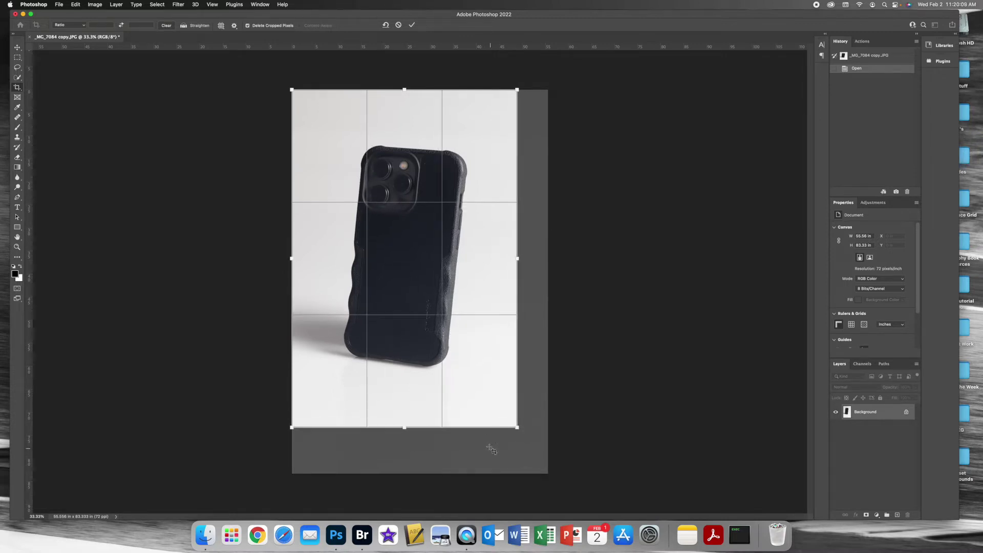
pyautogui.moveTo(444, 287); pyautogui.dragTo(429, 319)
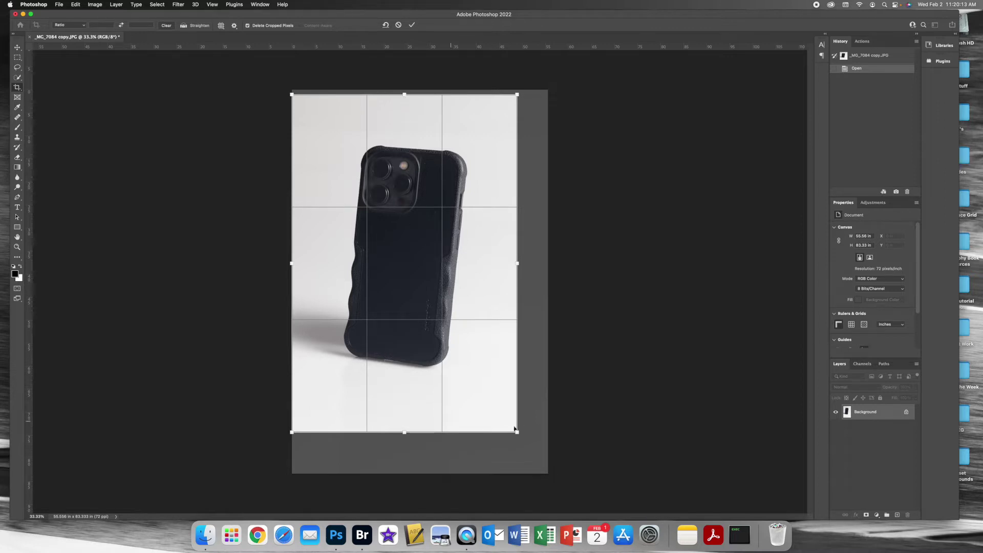
pyautogui.moveTo(517, 432); pyautogui.dragTo(513, 426)
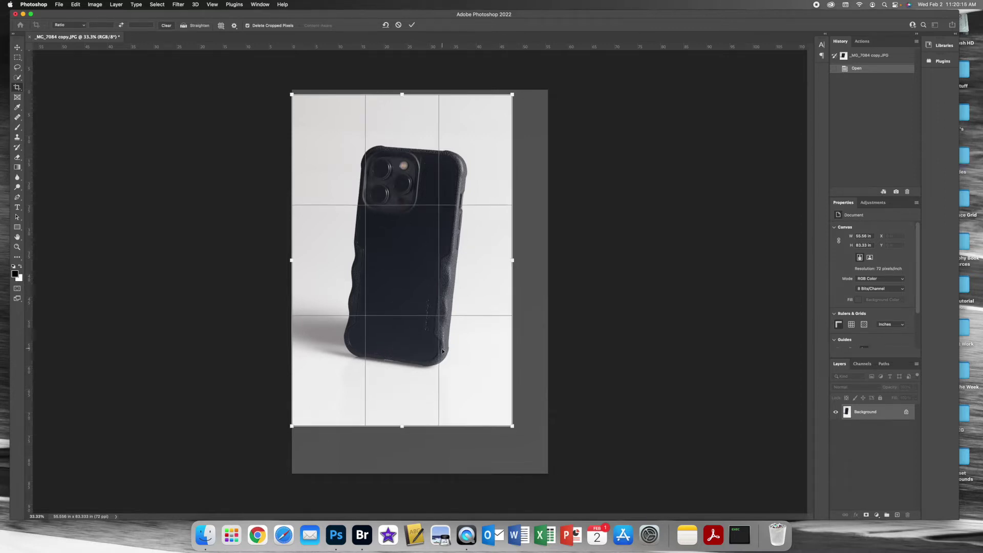
pyautogui.moveTo(443, 351); pyautogui.dragTo(444, 346)
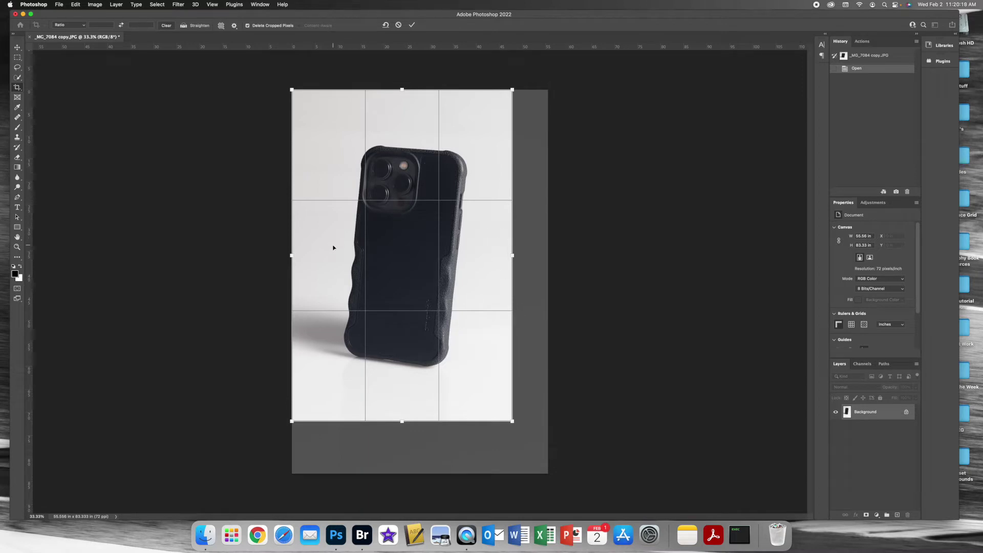
pyautogui.moveTo(291, 421); pyautogui.dragTo(295, 416)
pyautogui.moveTo(295, 90); pyautogui.dragTo(298, 93)
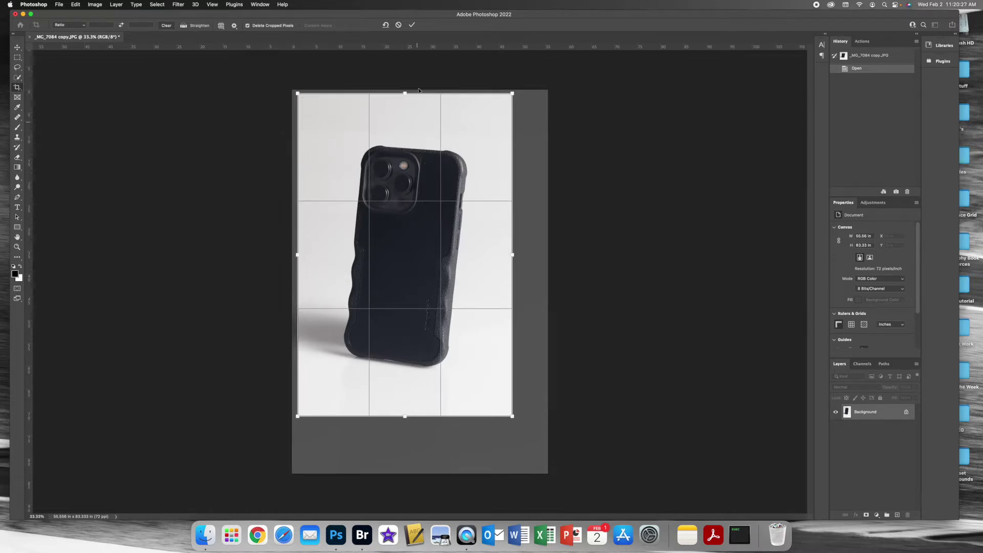
pyautogui.press('Return')
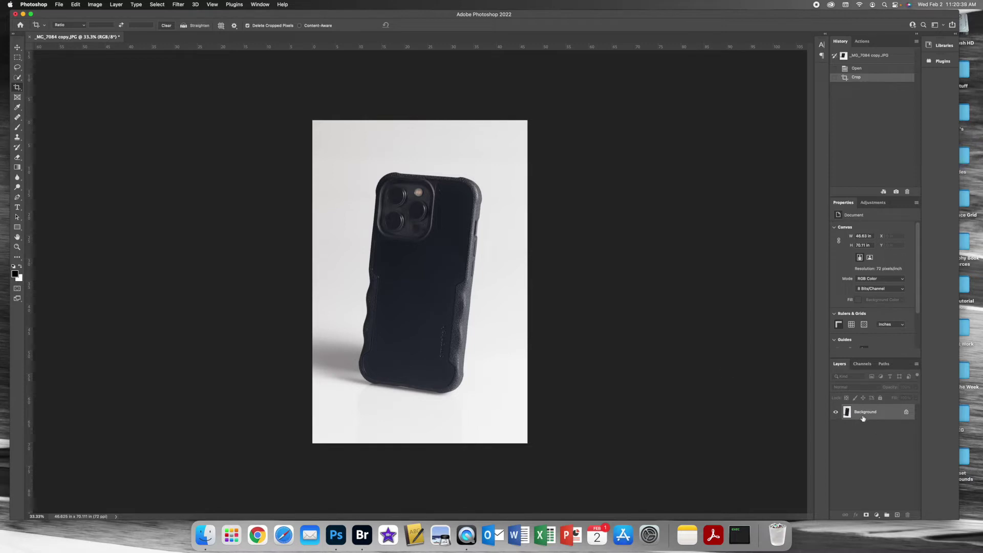
# Step: Try duplicating the Background layer as Background copy, and return to the history state of the crop
pyautogui.click(117, 5)
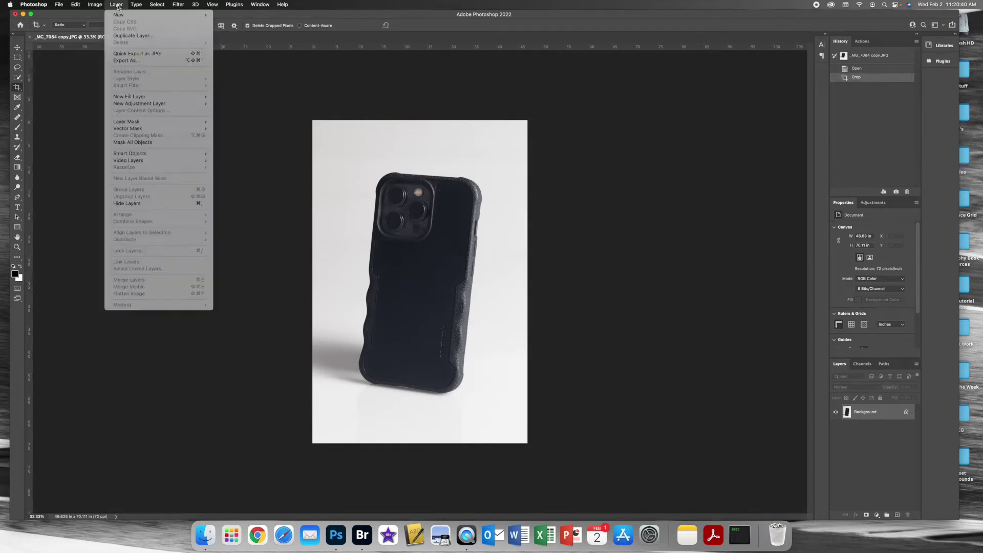
pyautogui.click(133, 35)
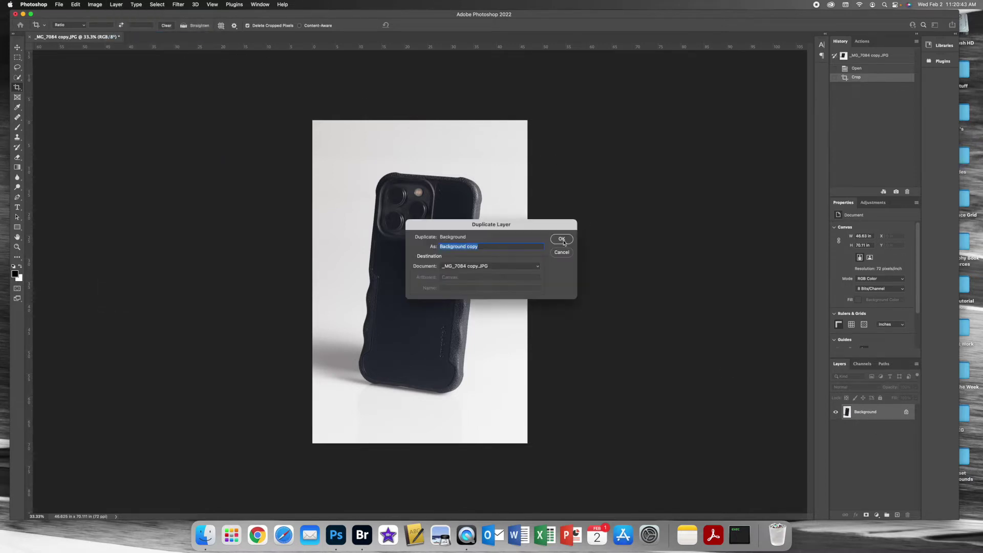
pyautogui.click(563, 240)
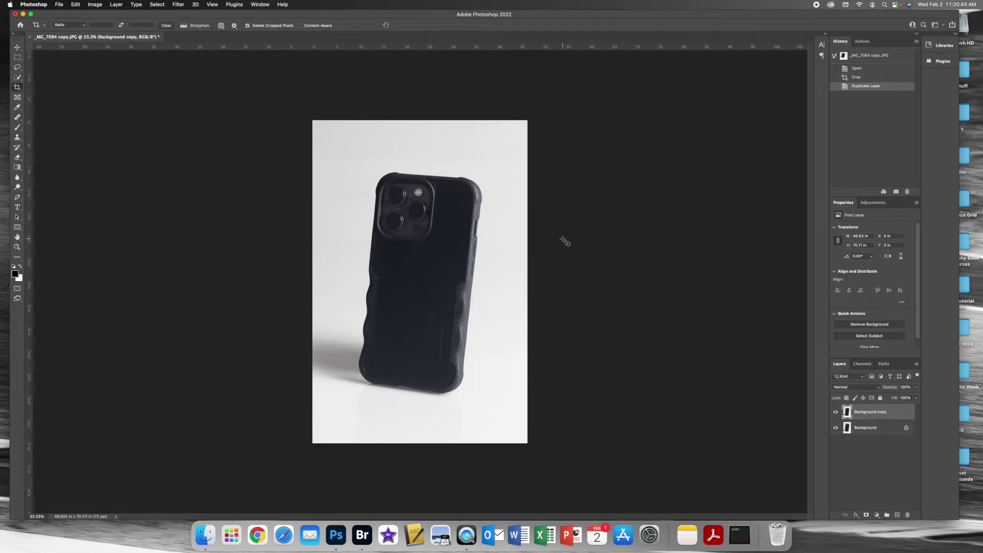
pyautogui.click(856, 77)
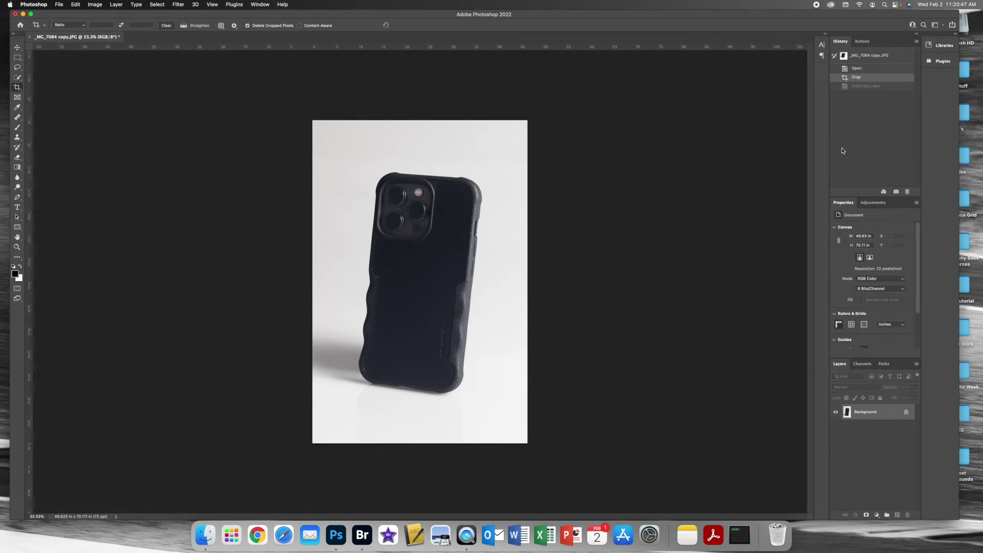
# Step: Copy the Background onto a new layer and open that layer in the Camera Raw filter's Basic adjustments
pyautogui.press('super+j')
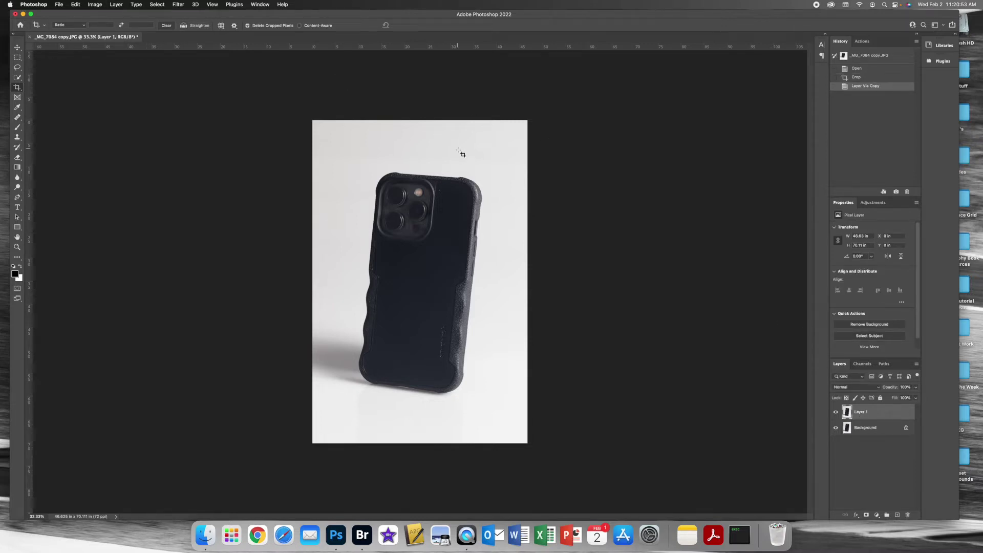
pyautogui.press('F1')
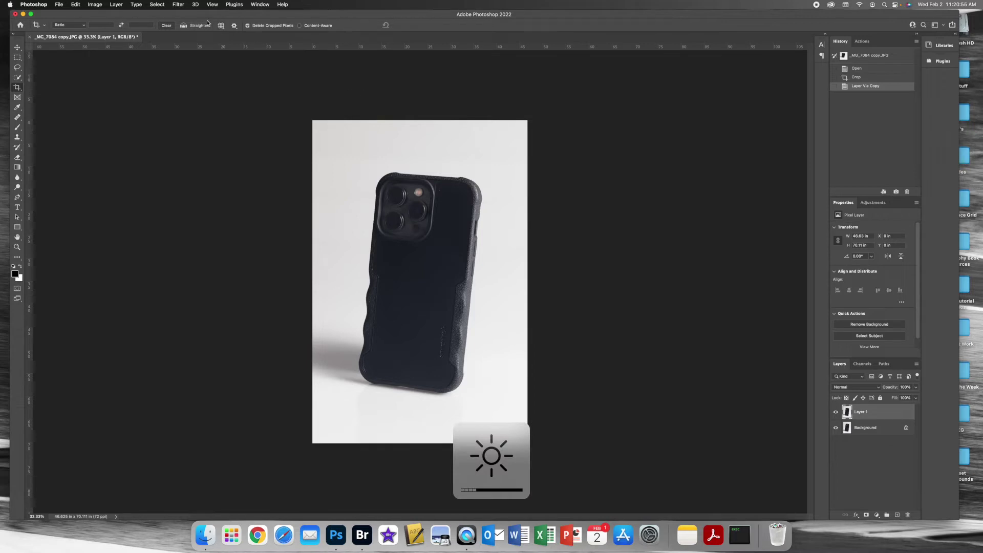
pyautogui.click(178, 4)
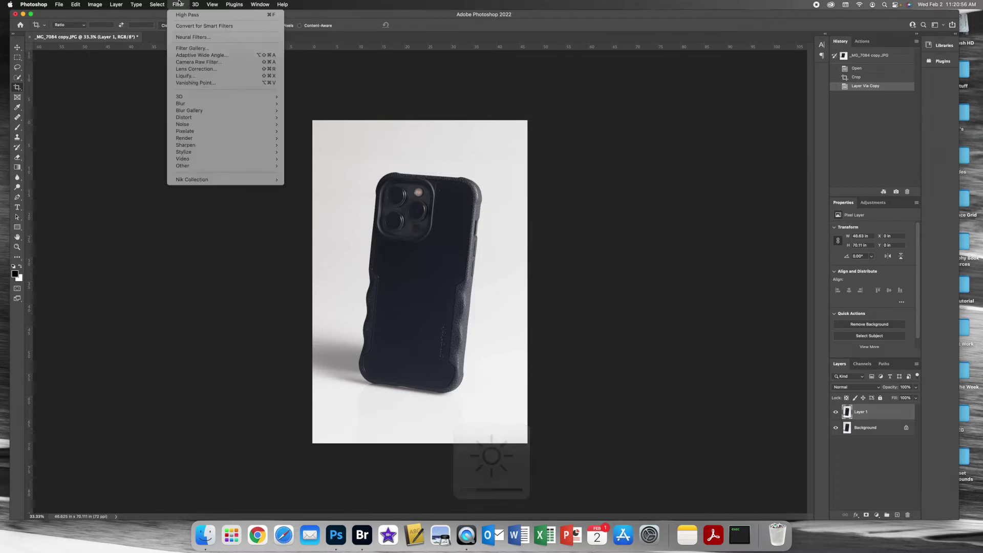
pyautogui.click(193, 62)
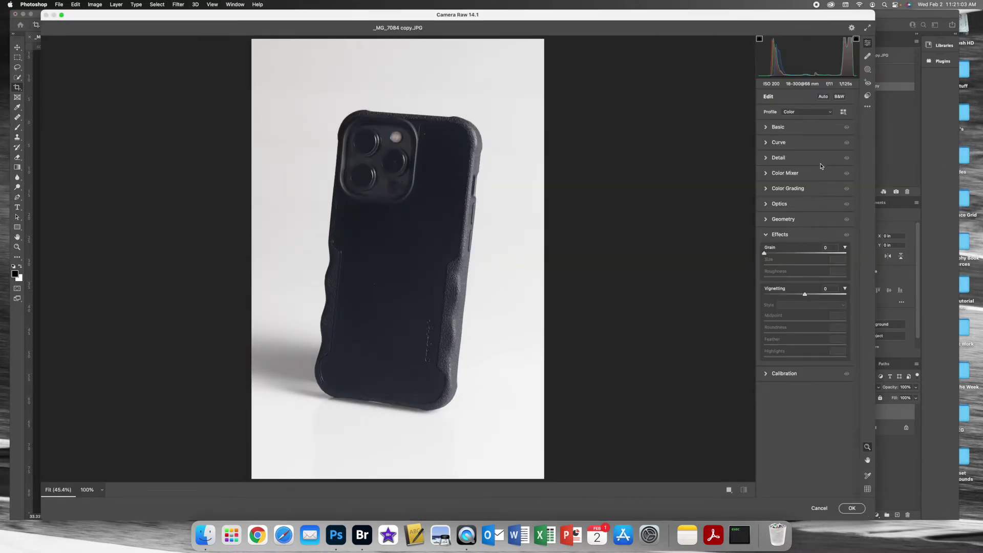
pyautogui.click(766, 128)
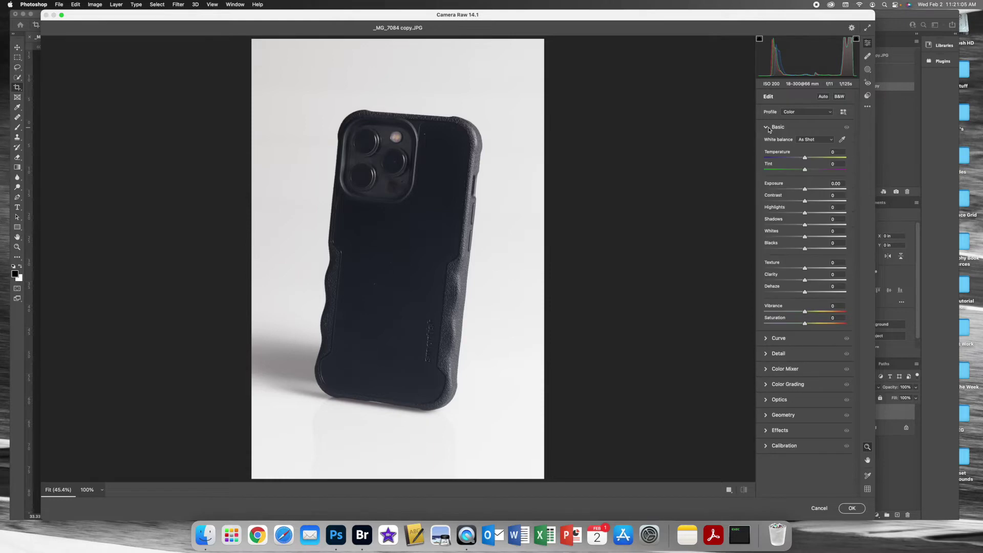
# Step: Try raising the Contrast to +74, and reset it to 0
pyautogui.moveTo(805, 189)
pyautogui.mouseDown()
pyautogui.moveTo(789, 190)
pyautogui.moveTo(830, 190)
pyautogui.moveTo(805, 191)
pyautogui.mouseUp()
pyautogui.moveTo(805, 201); pyautogui.dragTo(835, 202)
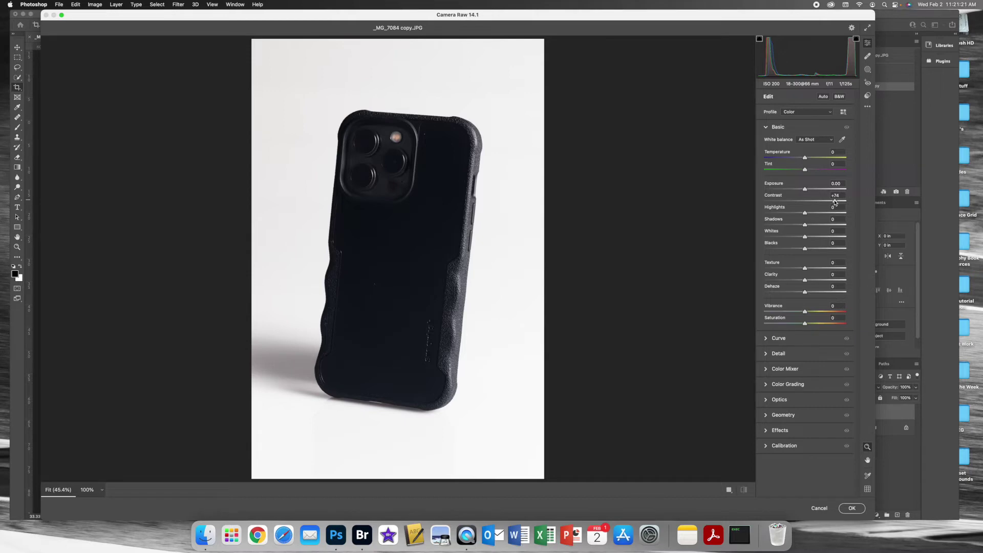
pyautogui.doubleClick(835, 201)
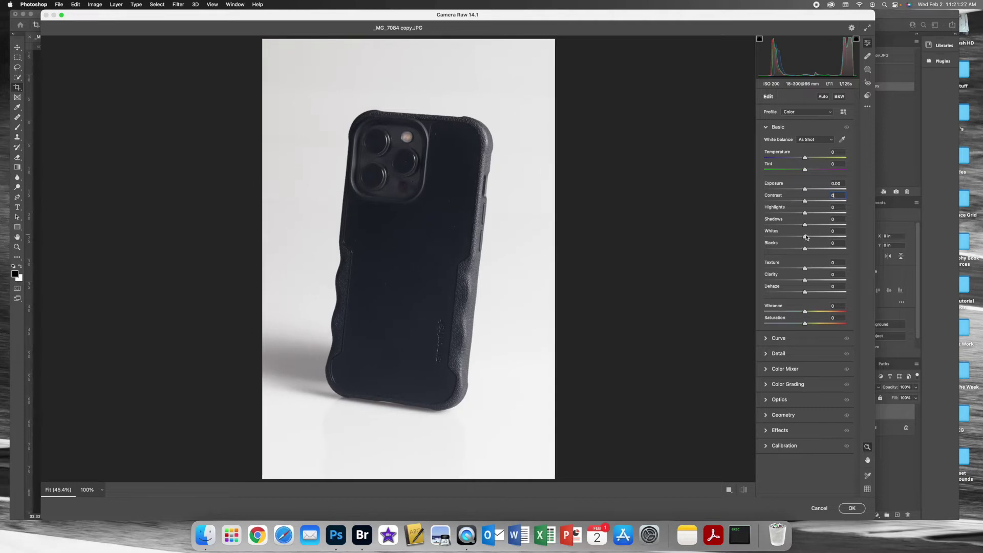
# Step: Raise the Whites to +64 and check the blown-out background areas by toggling the highlight clipping warning
pyautogui.moveTo(805, 238); pyautogui.dragTo(832, 237)
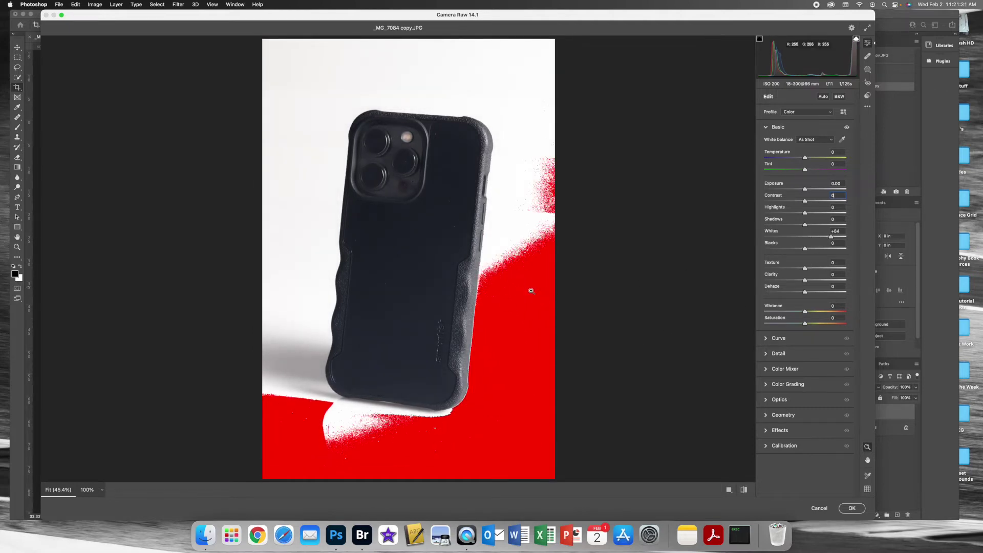
pyautogui.click(857, 39)
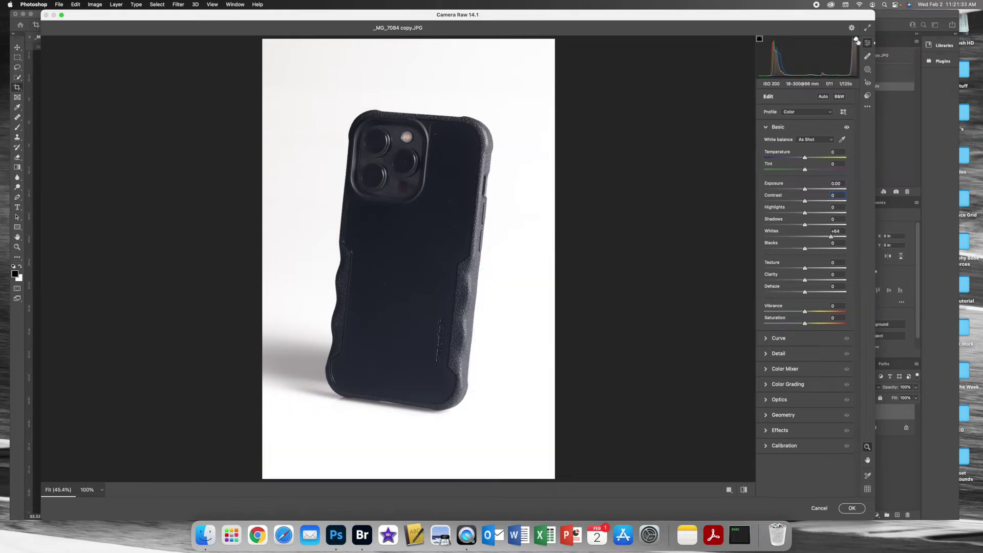
pyautogui.click(857, 40)
pyautogui.click(857, 40)
pyautogui.click(857, 40)
pyautogui.click(856, 40)
pyautogui.click(857, 39)
pyautogui.click(857, 40)
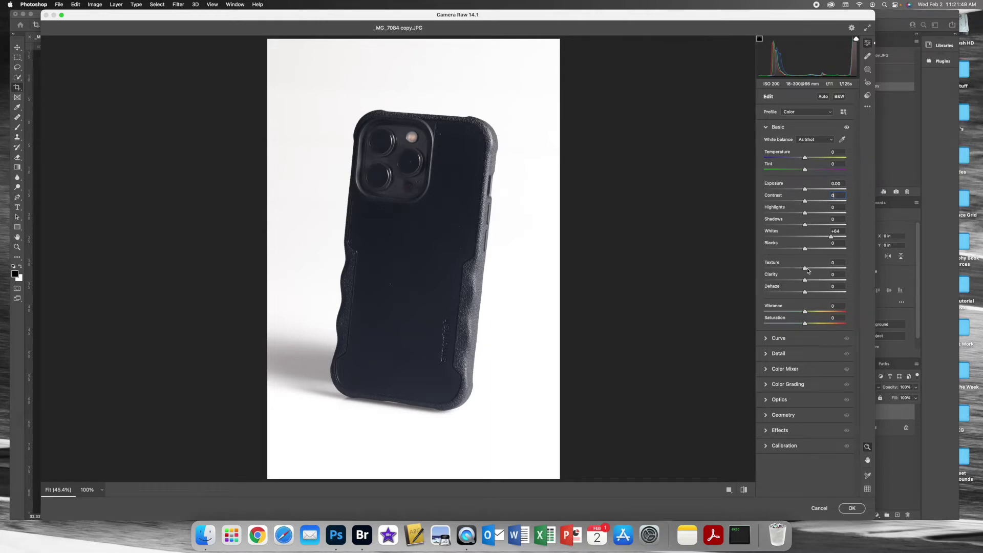
# Step: Increase the Texture to +38 while viewing the phone case's surface up close
pyautogui.press('super+equal')
pyautogui.press('super+equal')
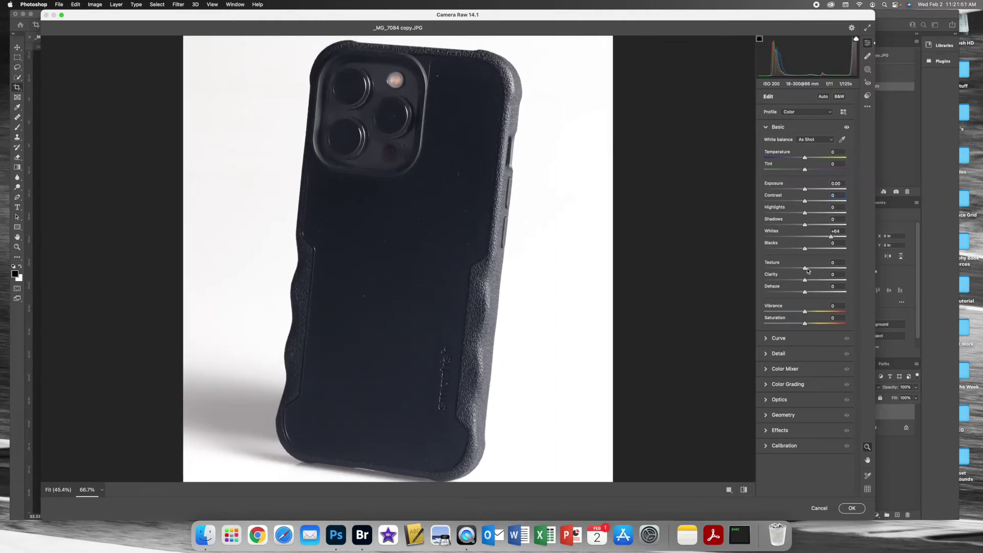
pyautogui.press('super+equal')
pyautogui.moveTo(805, 269); pyautogui.dragTo(823, 270)
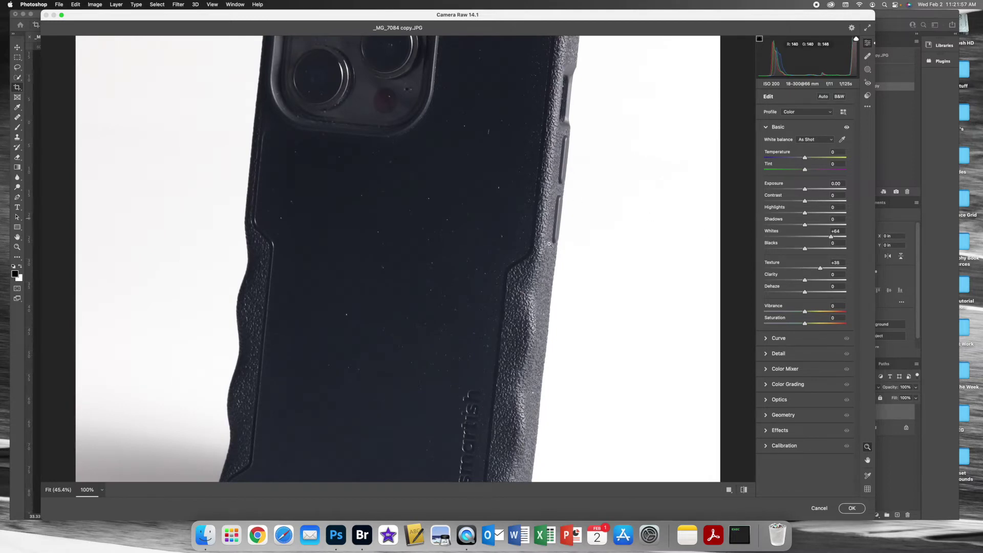
# Step: Set the Sharpening amount to 22 in the Detail adjustments with the whole photo in view
pyautogui.press('super+0')
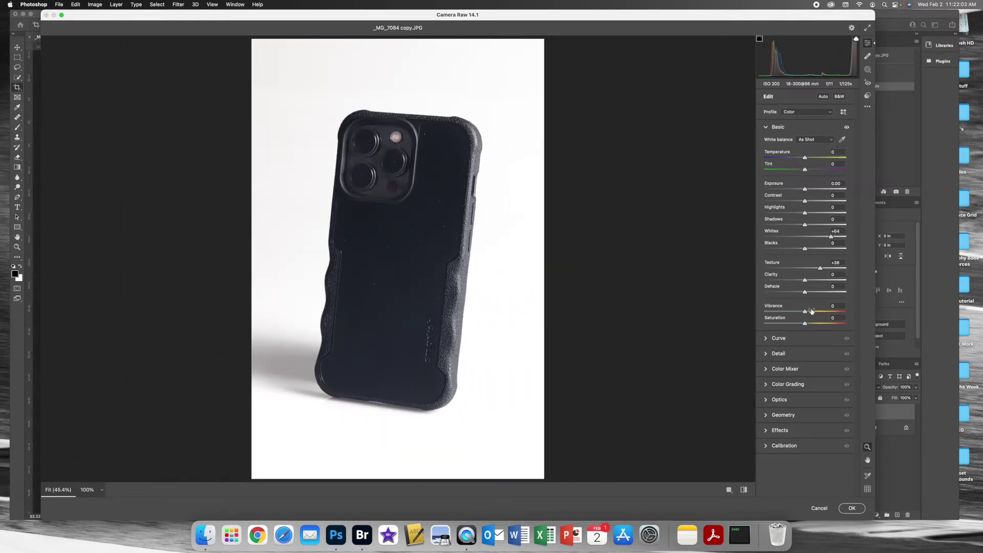
pyautogui.click(772, 354)
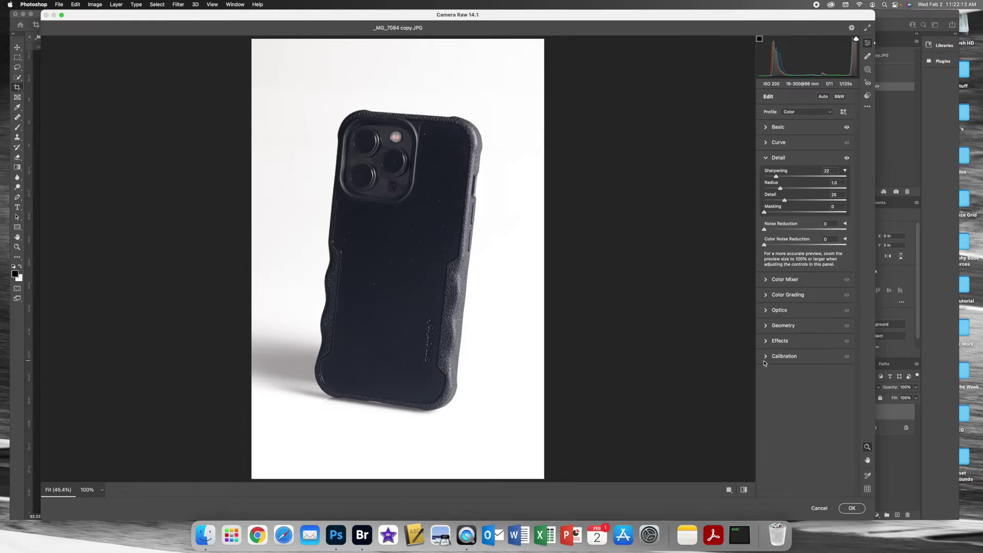
# Step: Apply the Camera Raw adjustments and compare the edit with the original by toggling Layer 1's visibility, leaving it visible
pyautogui.click(856, 511)
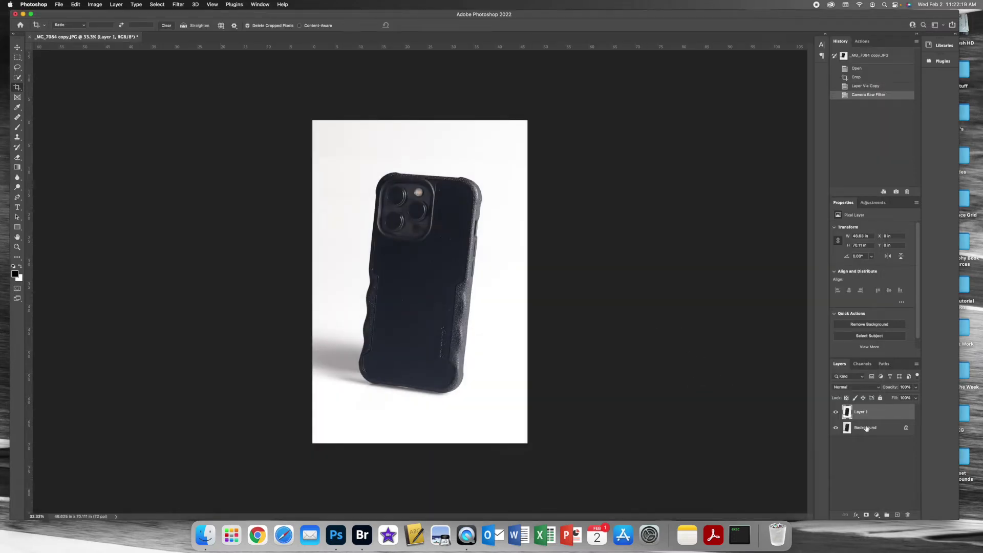
pyautogui.click(836, 412)
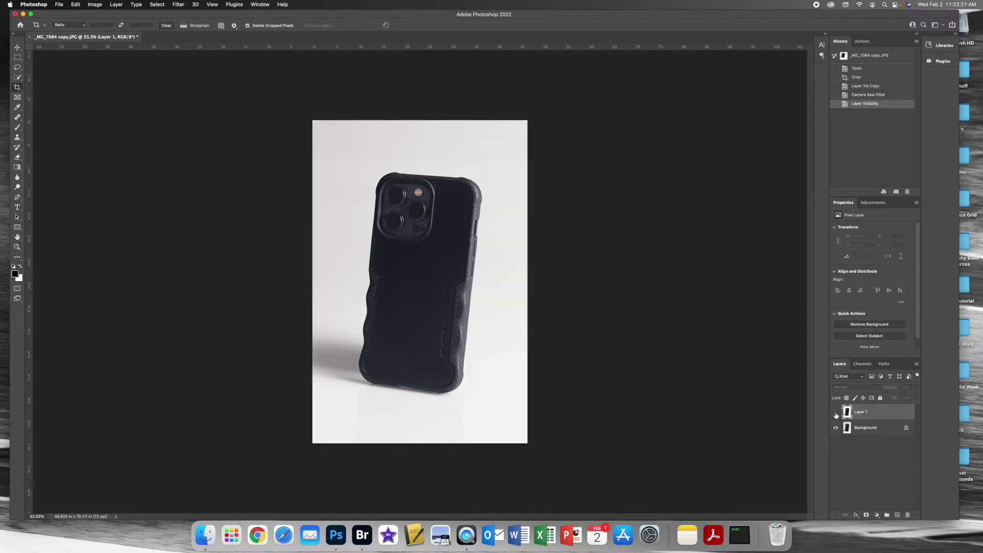
pyautogui.click(836, 413)
pyautogui.click(836, 413)
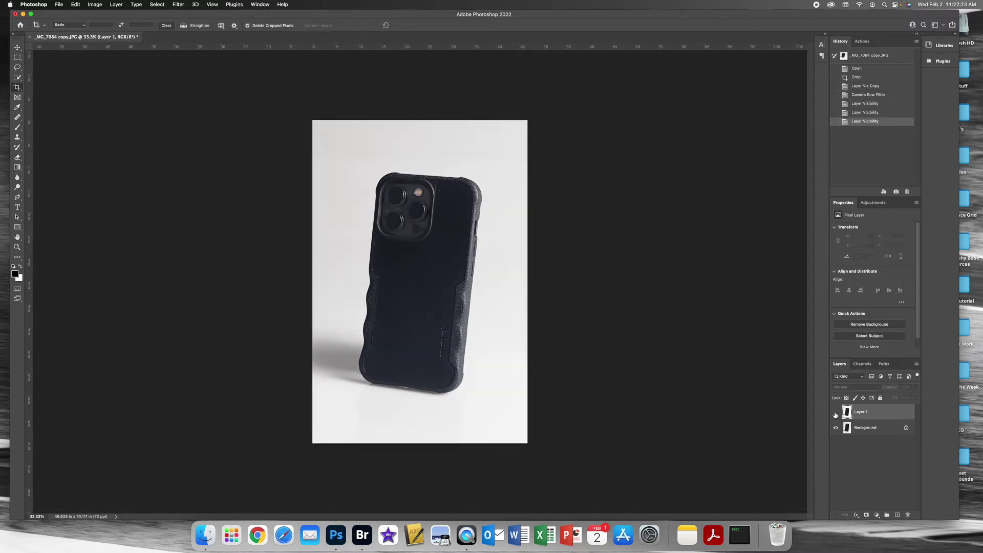
pyautogui.click(835, 412)
pyautogui.click(836, 412)
pyautogui.click(835, 413)
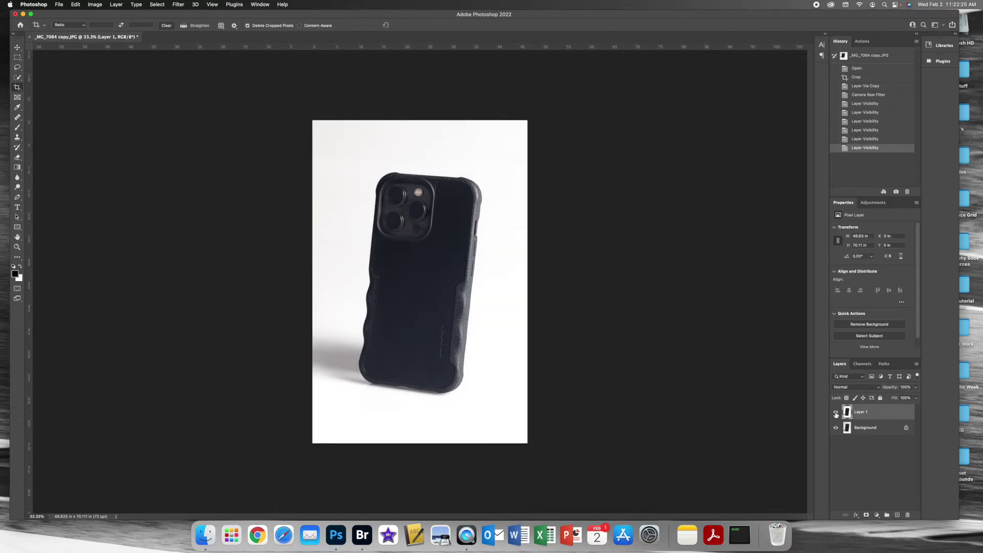
# Step: Flatten the image and duplicate the Background layer as Background copy
pyautogui.click(117, 5)
pyautogui.click(195, 294)
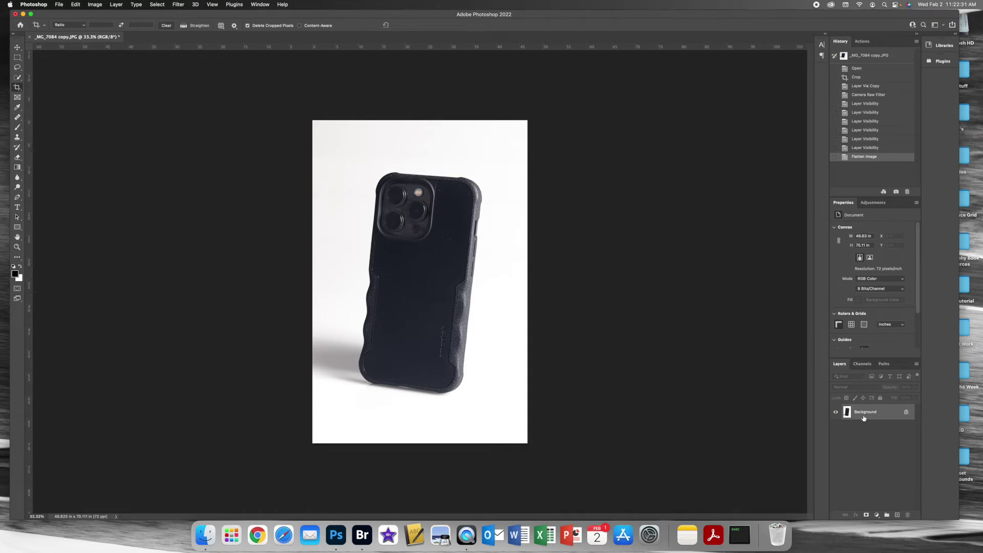
pyautogui.press('super+equal')
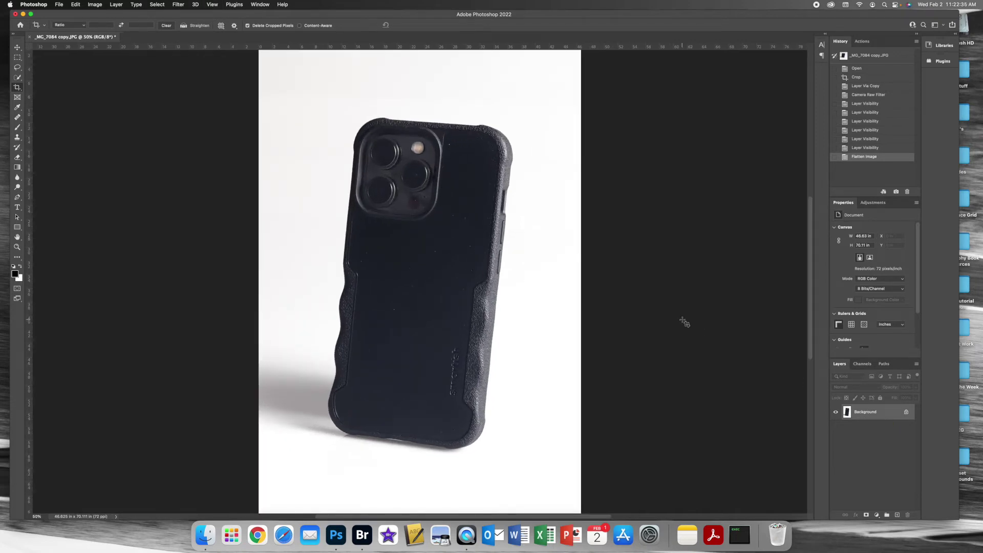
pyautogui.press('super+equal')
pyautogui.press('super+equal')
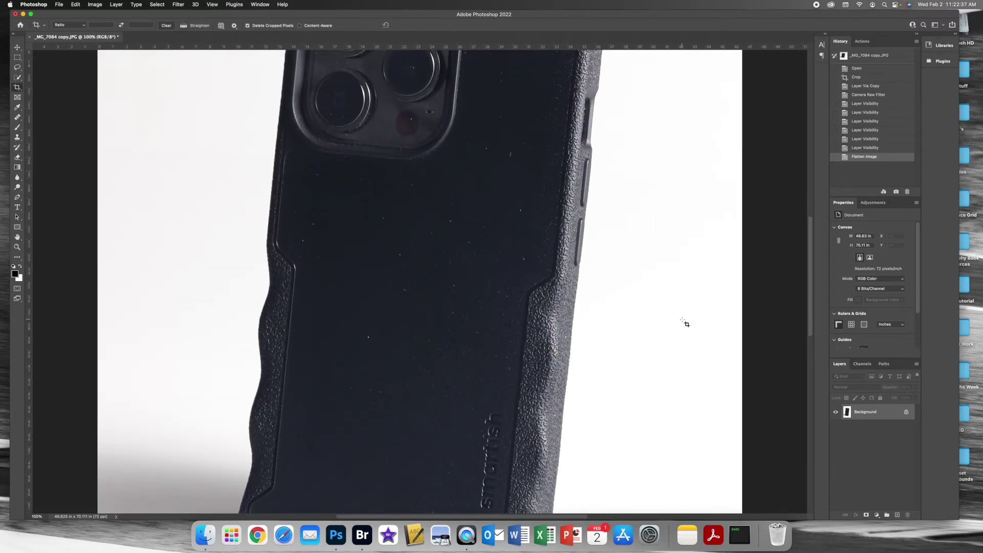
pyautogui.scroll(5, 531, 235)
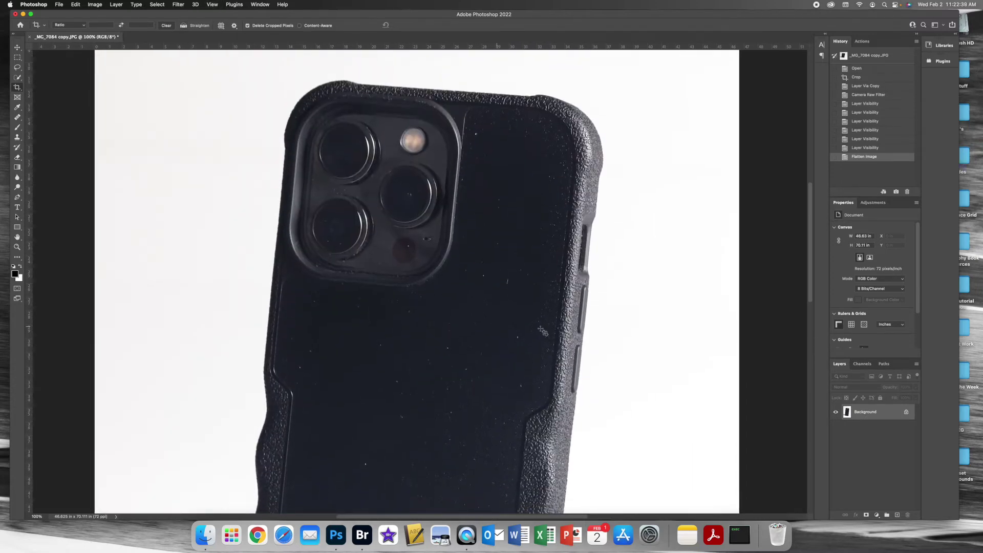
pyautogui.hscroll(-2, 114, 68)
pyautogui.click(115, 5)
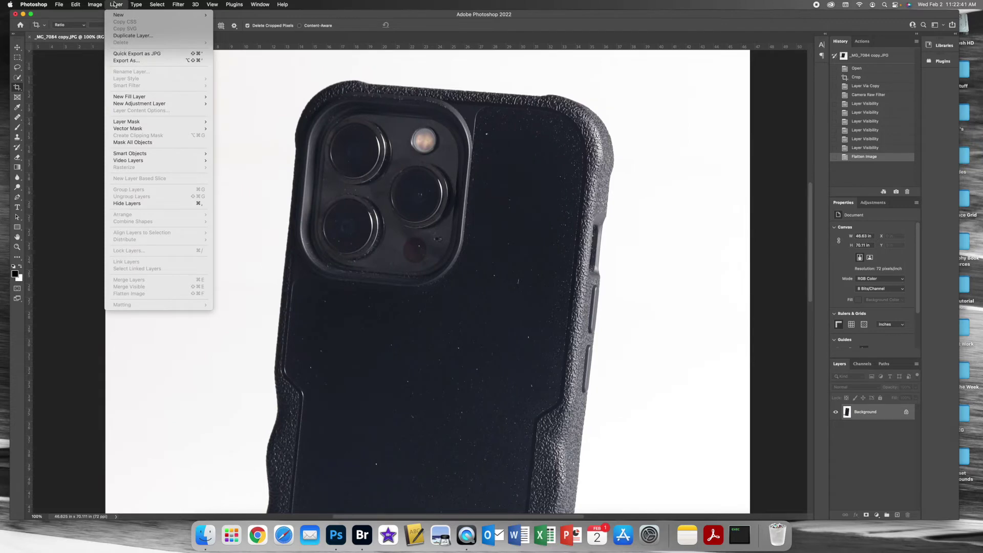
pyautogui.click(139, 36)
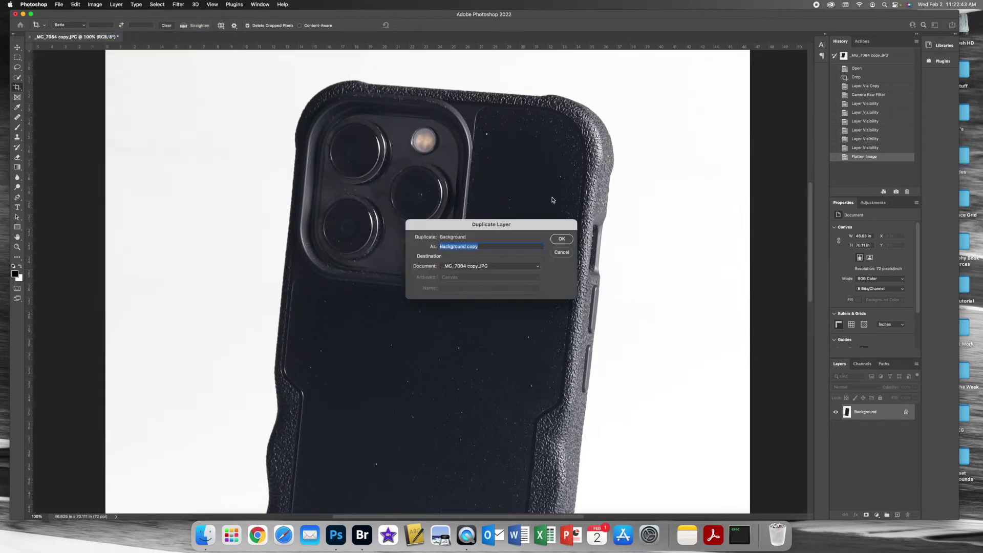
pyautogui.click(561, 239)
# Step: Remove the white dust specks on the case's back just below and beside the camera module with the Content-Aware Spot Healing Brush
pyautogui.hscroll(-15, 256, 144)
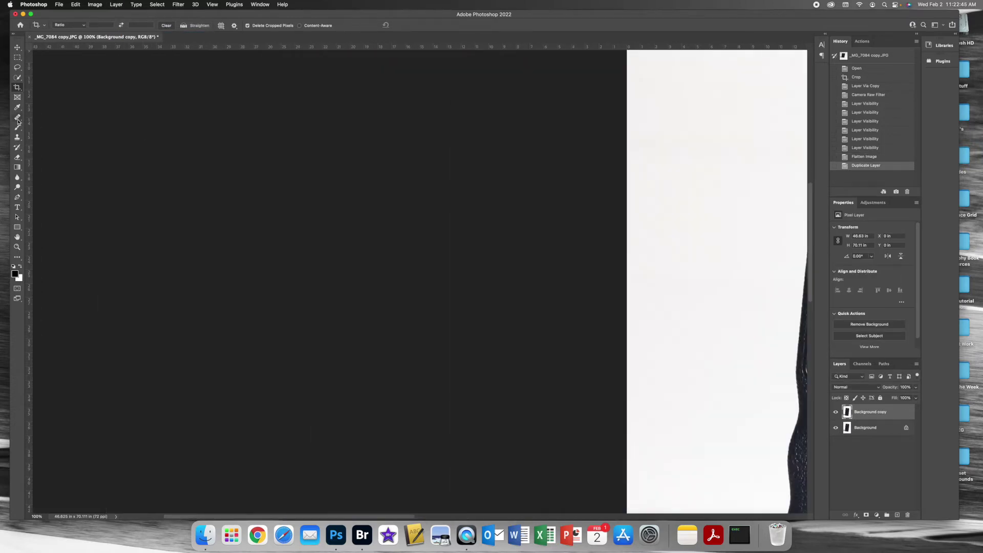
pyautogui.hscroll(15, 303, 153)
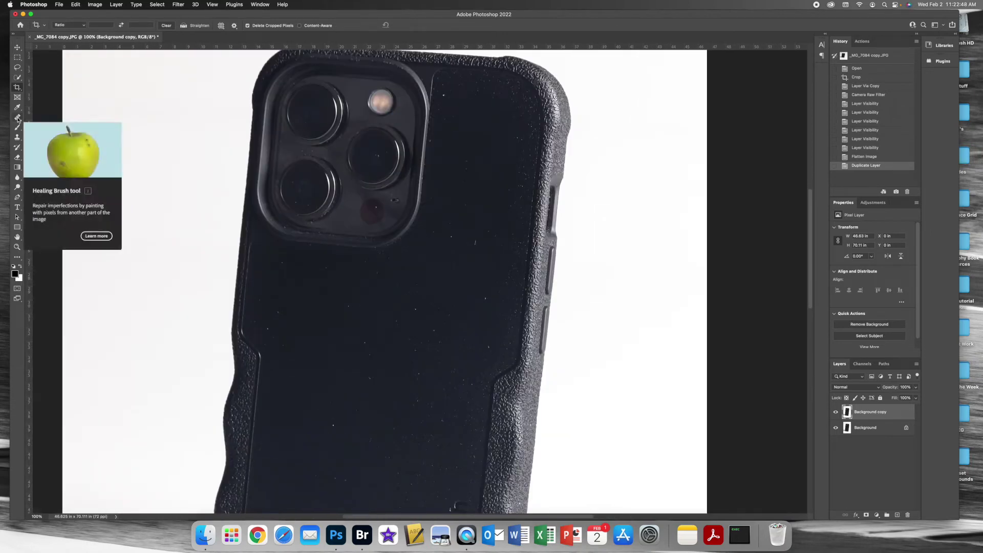
pyautogui.click(18, 118)
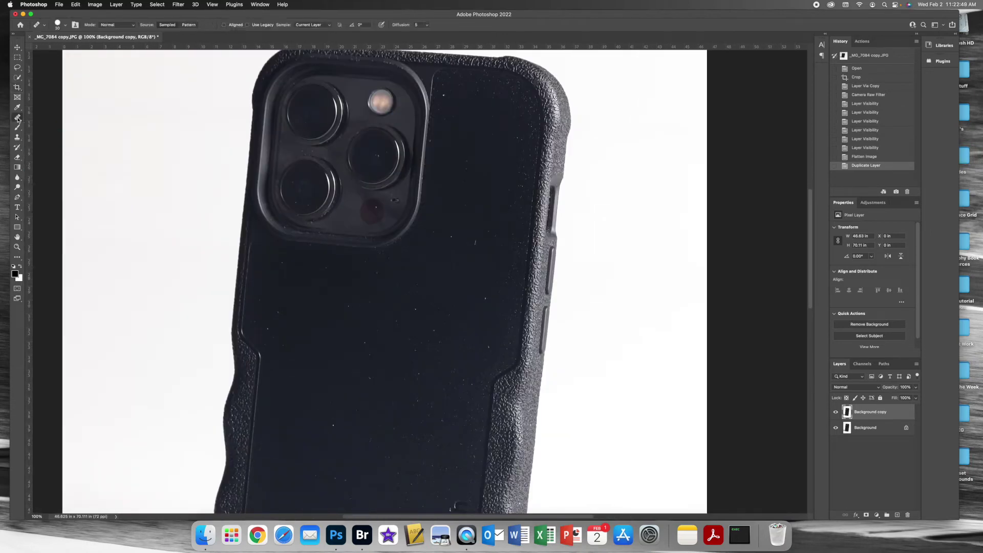
pyautogui.click(34, 118)
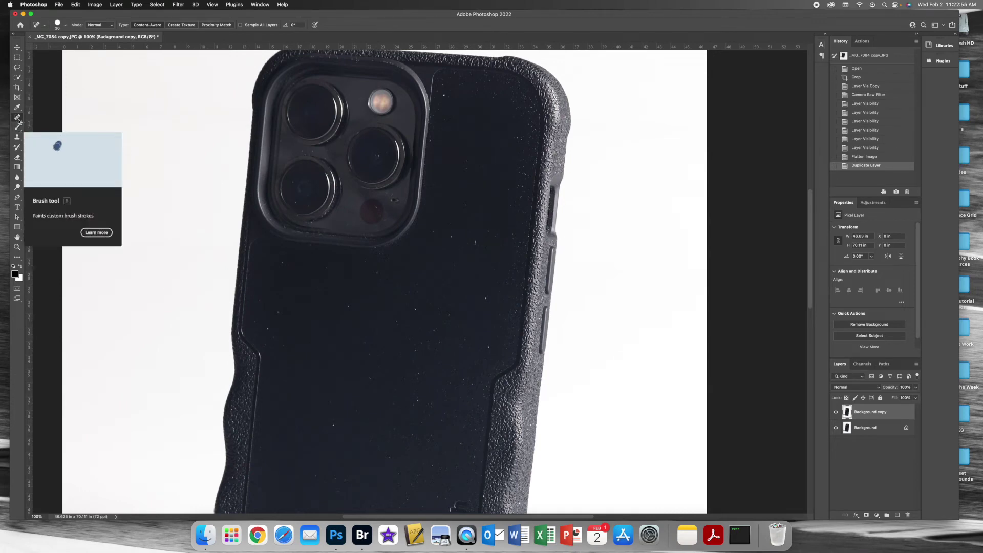
pyautogui.click(19, 118)
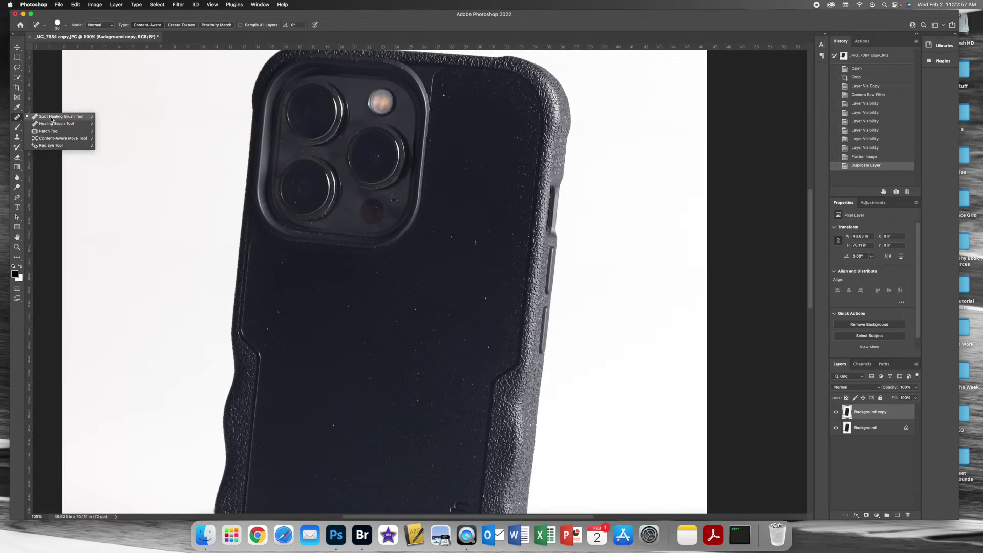
pyautogui.click(56, 116)
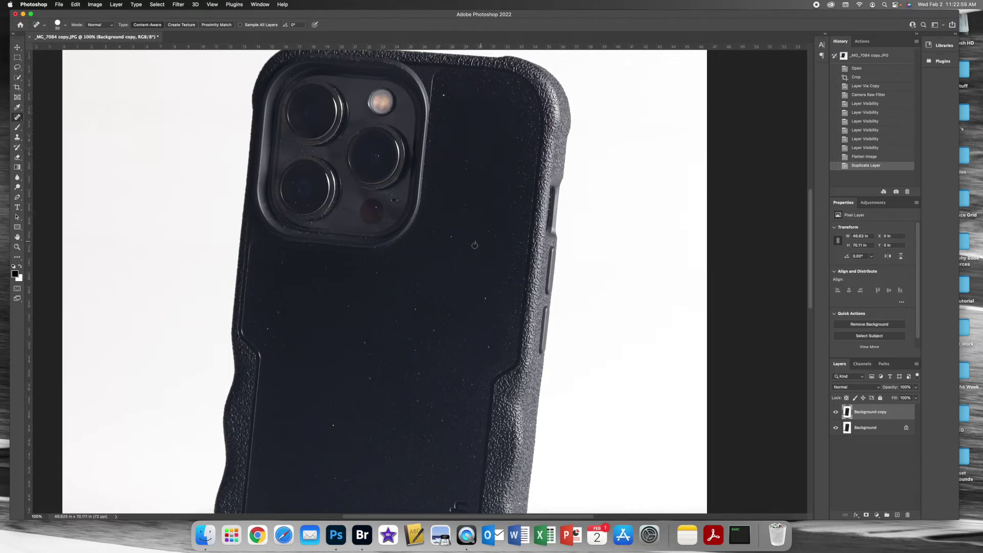
pyautogui.click(475, 241)
pyautogui.click(498, 236)
pyautogui.click(490, 232)
pyautogui.click(451, 237)
pyautogui.click(448, 222)
pyautogui.click(435, 232)
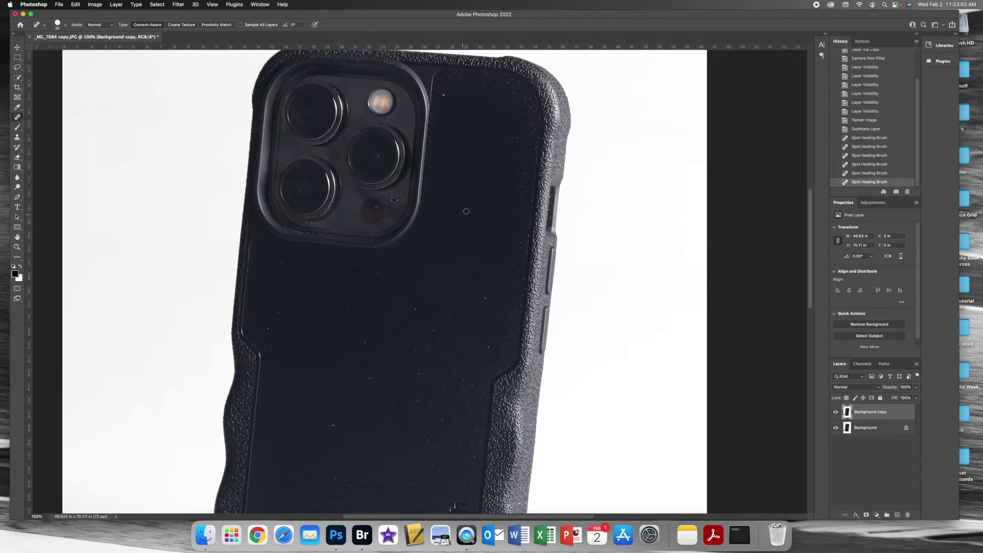
# Step: Heal the remaining specks on the upper back panel beside the camera module and between the lenses
pyautogui.click(465, 204)
pyautogui.click(467, 164)
pyautogui.click(458, 133)
pyautogui.hscroll(-2, 452, 111)
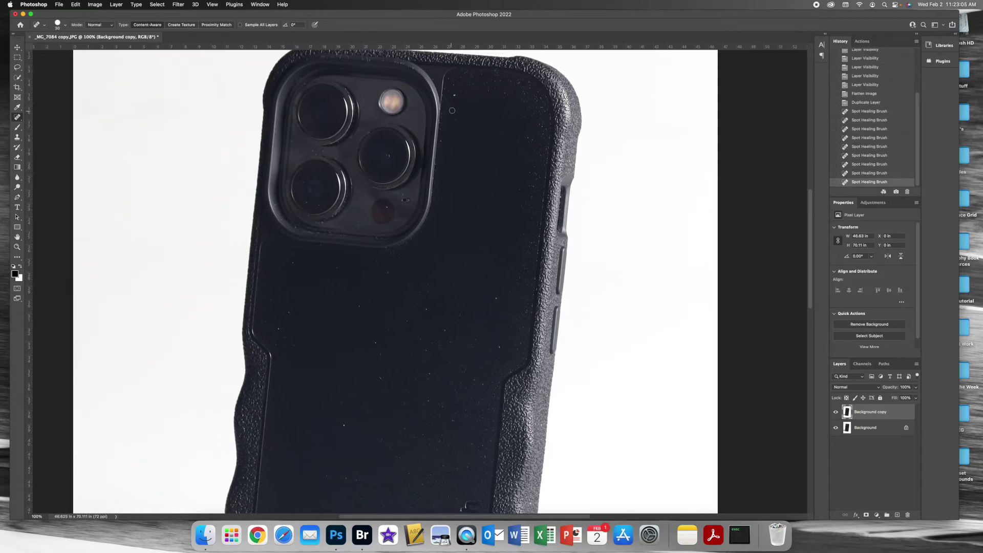
pyautogui.click(457, 94)
pyautogui.click(377, 118)
pyautogui.click(440, 141)
# Step: Spot-heal the specks at the small dark sensor and the lower lens at 200% zoom, adjusting the brush size to fit
pyautogui.press('super+equal')
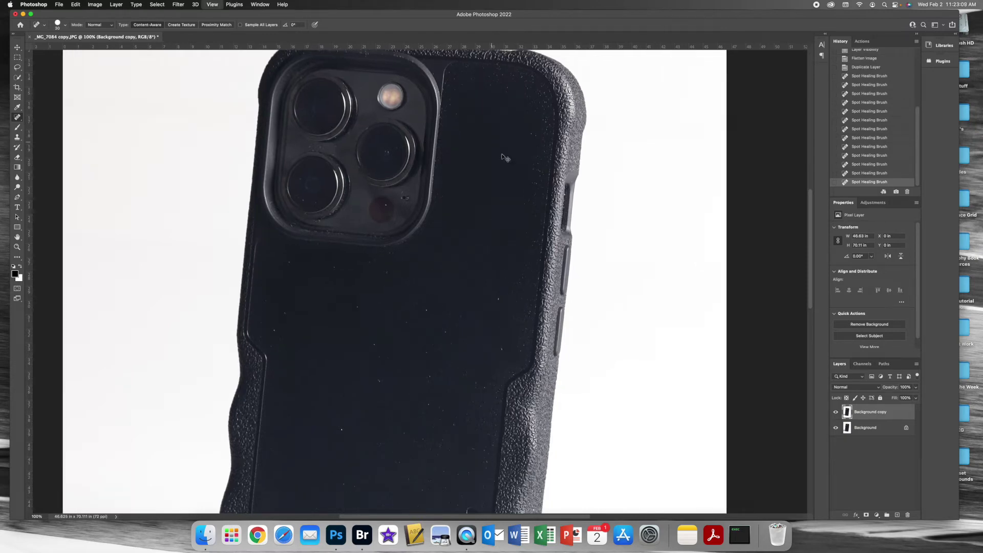
pyautogui.click(381, 106)
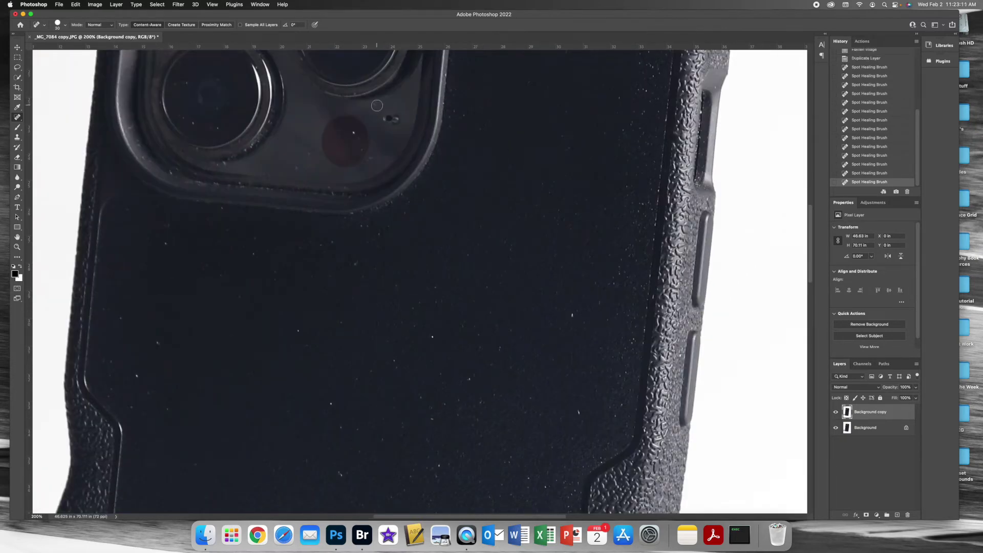
pyautogui.press('[')
pyautogui.click(350, 132)
pyautogui.press('[')
pyautogui.press(']')
pyautogui.click(182, 117)
pyautogui.press(']')
# Step: Heal the small specks along the top rim of the camera surround using a 15 px spot healing brush
pyautogui.hscroll(-5, 463, 326)
pyautogui.hscroll(-5, 462, 326)
pyautogui.hscroll(8, 515, 347)
pyautogui.scroll(-3, 515, 346)
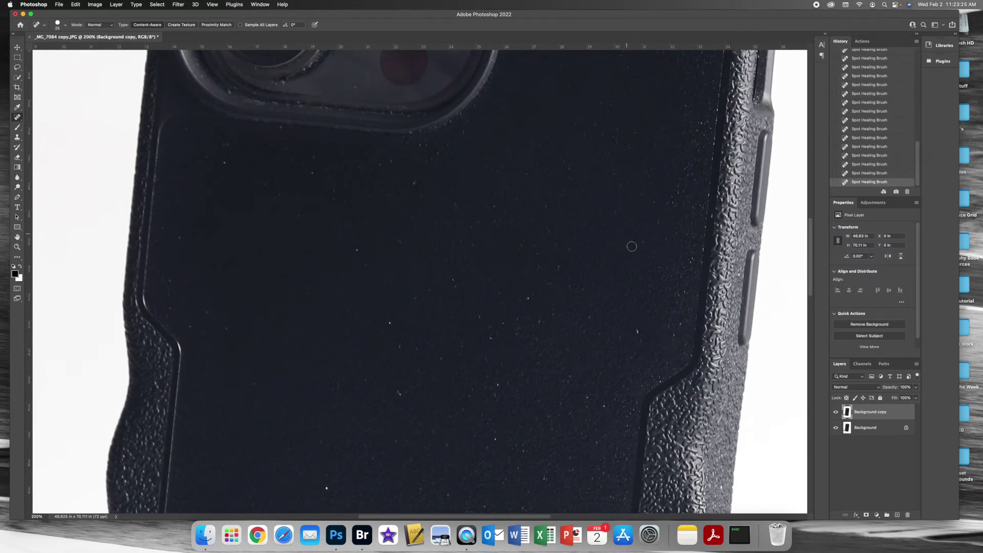
pyautogui.hscroll(-1, 632, 241)
pyautogui.scroll(10, 527, 353)
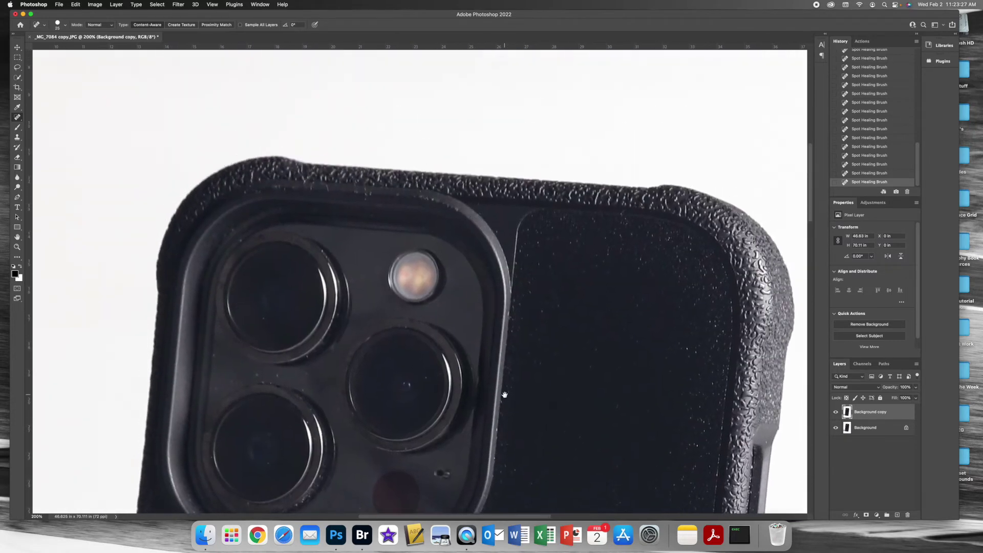
pyautogui.press('[')
pyautogui.click(326, 188)
pyautogui.click(311, 188)
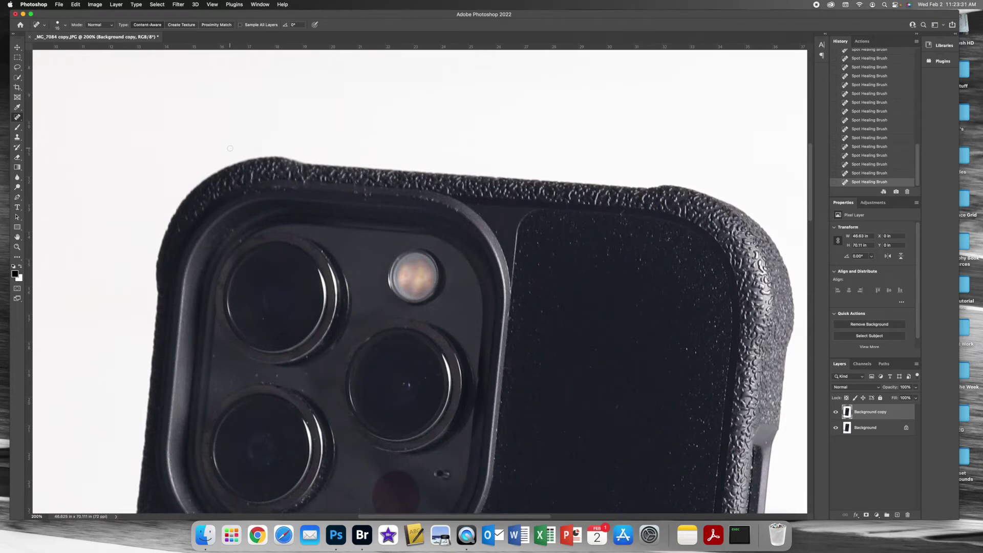
# Step: Try out several larger and smaller sizes for the Spot Healing Brush
pyautogui.hscroll(-6, 230, 148)
pyautogui.click(65, 25)
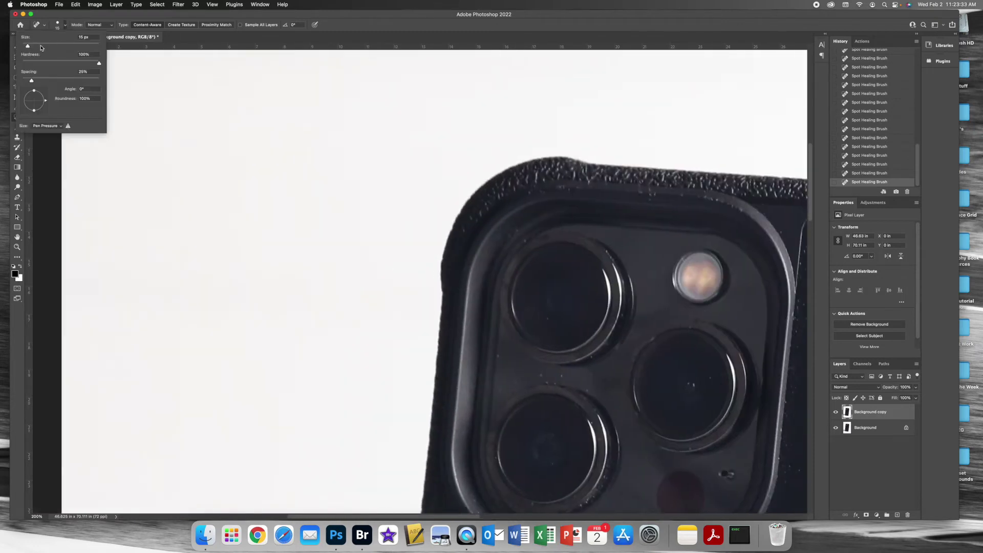
pyautogui.moveTo(28, 46); pyautogui.dragTo(31, 46)
pyautogui.click(65, 25)
pyautogui.hscroll(7, 531, 194)
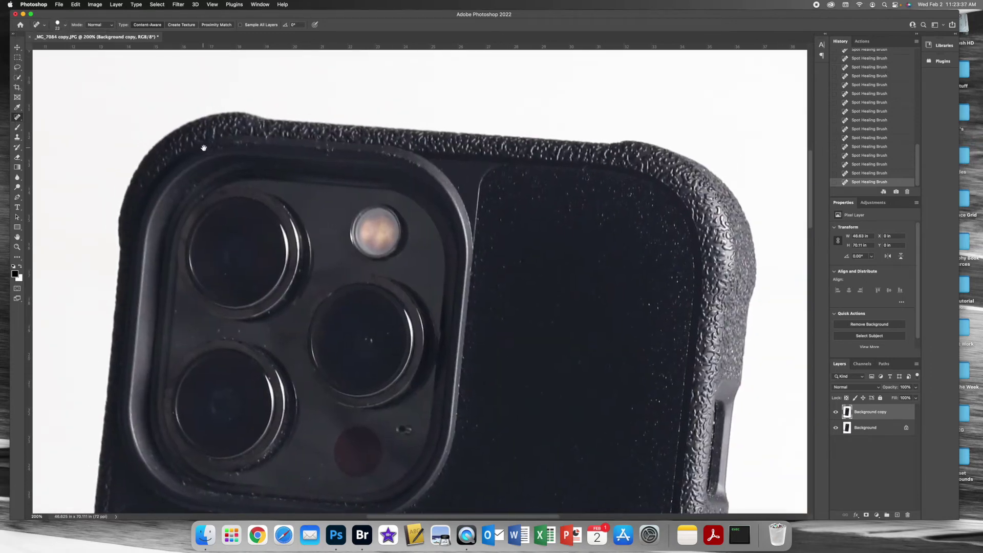
pyautogui.press(']')
pyautogui.press(']')
pyautogui.press(']')
pyautogui.press(']')
pyautogui.press(']')
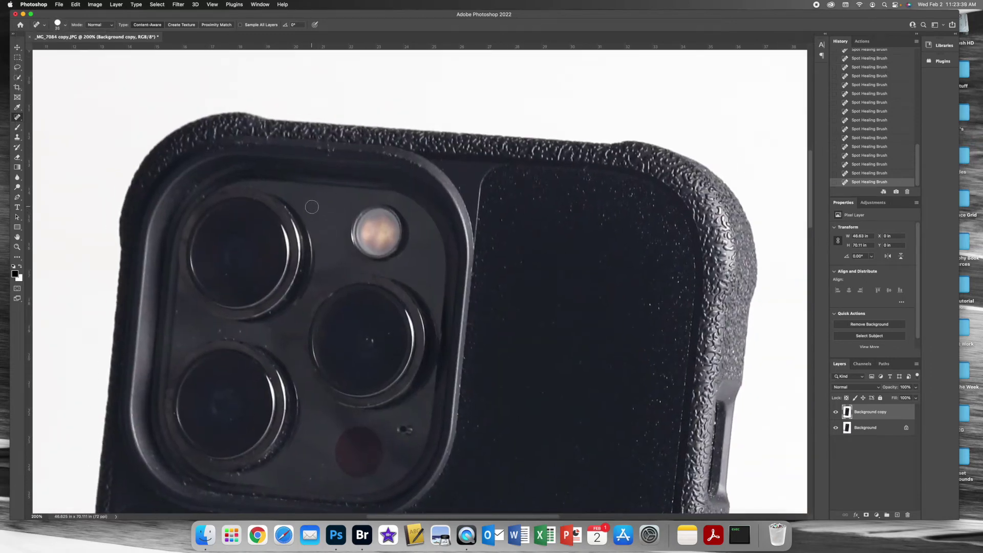
pyautogui.press('[')
pyautogui.press('[')
pyautogui.press('[')
pyautogui.press('[')
pyautogui.press('[')
# Step: Try healing over the upper lenses of the camera module with a greatly enlarged spot healing brush
pyautogui.hscroll(-5, 336, 344)
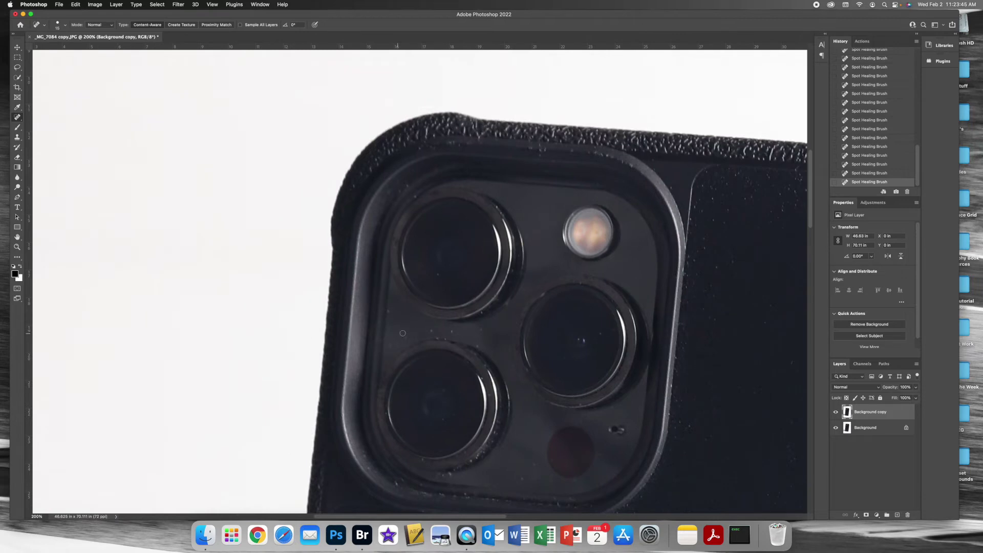
pyautogui.press(']')
pyautogui.press(']')
pyautogui.press(']')
pyautogui.press(']')
pyautogui.press(']')
pyautogui.press(']')
pyautogui.press(']')
pyautogui.press(']')
pyautogui.press(']')
pyautogui.press(']')
pyautogui.press(']')
pyautogui.press(']')
pyautogui.press(']')
pyautogui.press(']')
pyautogui.press(']')
pyautogui.press(']')
pyautogui.press(']')
pyautogui.click(494, 234)
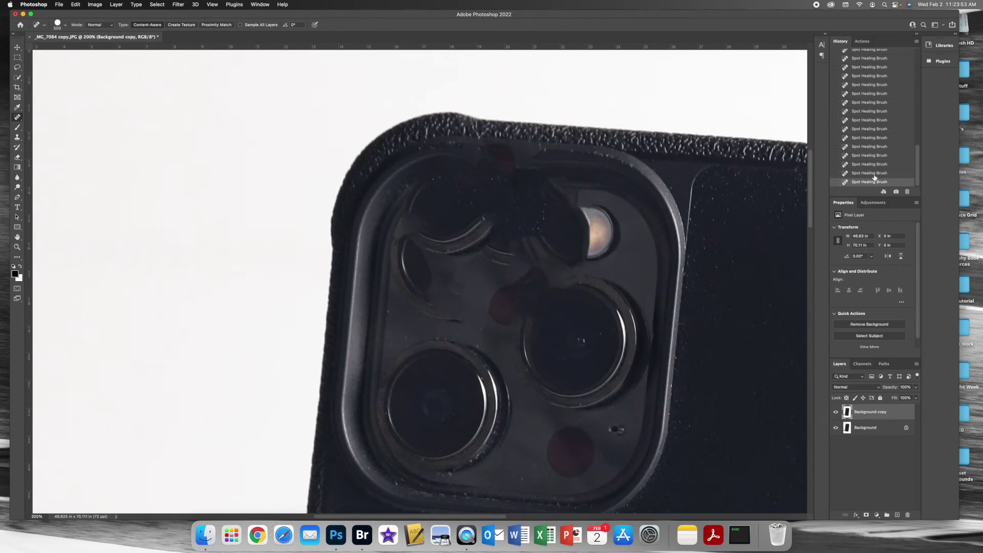
# Step: Undo the oversized healing stroke by stepping back one state in the History
pyautogui.click(254, 5)
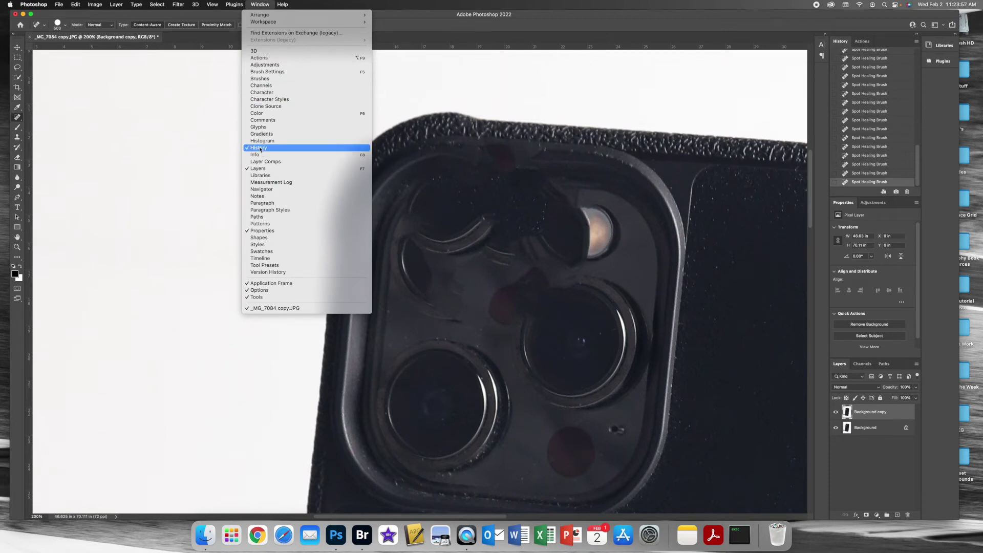
pyautogui.click(555, 110)
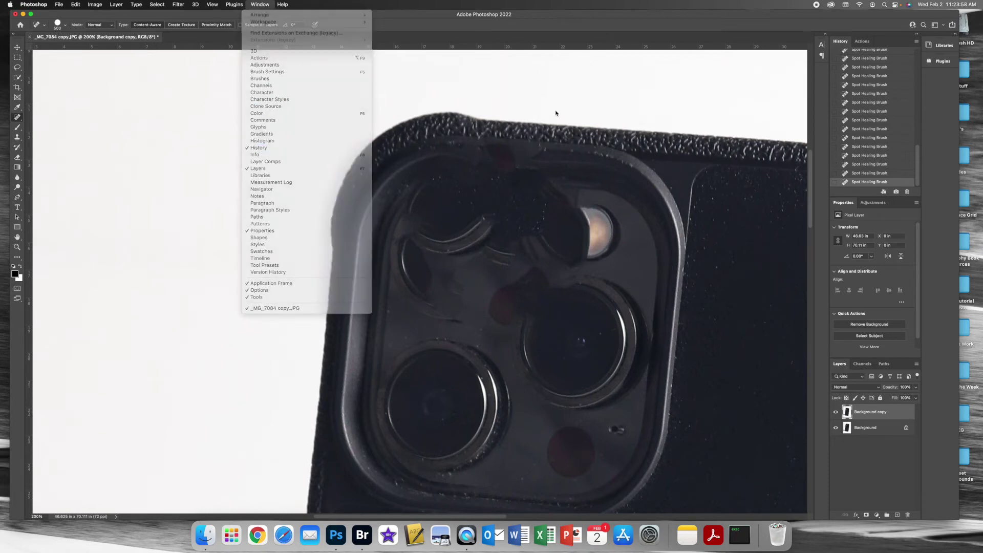
pyautogui.click(864, 176)
# Step: Reduce the spot healing brush to 20 px and remove the specks around the lenses and along the camera surround's top edge
pyautogui.press('[')
pyautogui.press('[')
pyautogui.press('[')
pyautogui.press('[')
pyautogui.press('[')
pyautogui.press('[')
pyautogui.press('[')
pyautogui.press('[')
pyautogui.press('[')
pyautogui.press('[')
pyautogui.press('[')
pyautogui.press('[')
pyautogui.press('[')
pyautogui.press('[')
pyautogui.press('[')
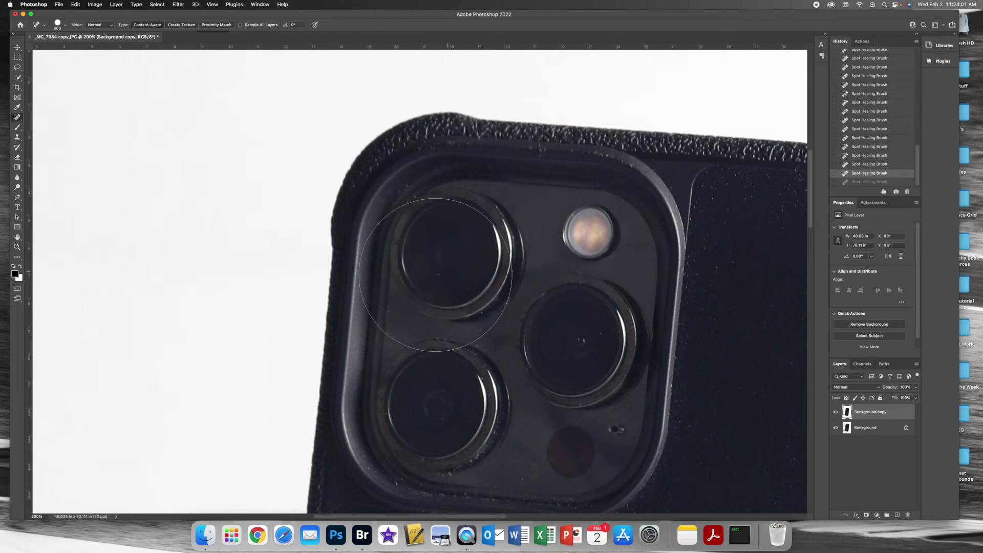
pyautogui.press('[')
pyautogui.click(390, 310)
pyautogui.hscroll(-2, 442, 279)
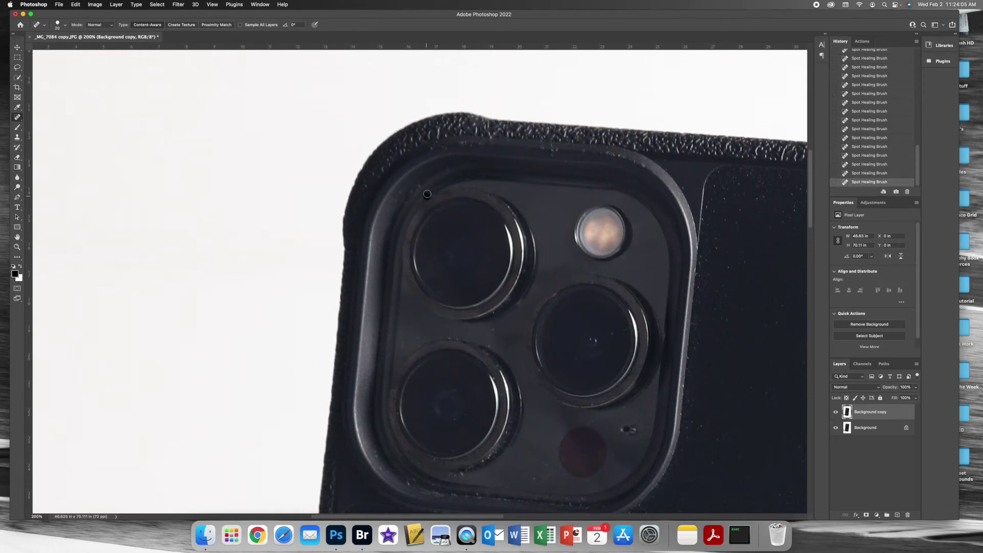
pyautogui.moveTo(503, 166); pyautogui.dragTo(498, 166)
# Step: Switch to the Healing Brush and retouch the specks along the camera surround's upper edge and its upper right corner
pyautogui.hscroll(8, 498, 165)
pyautogui.press(']')
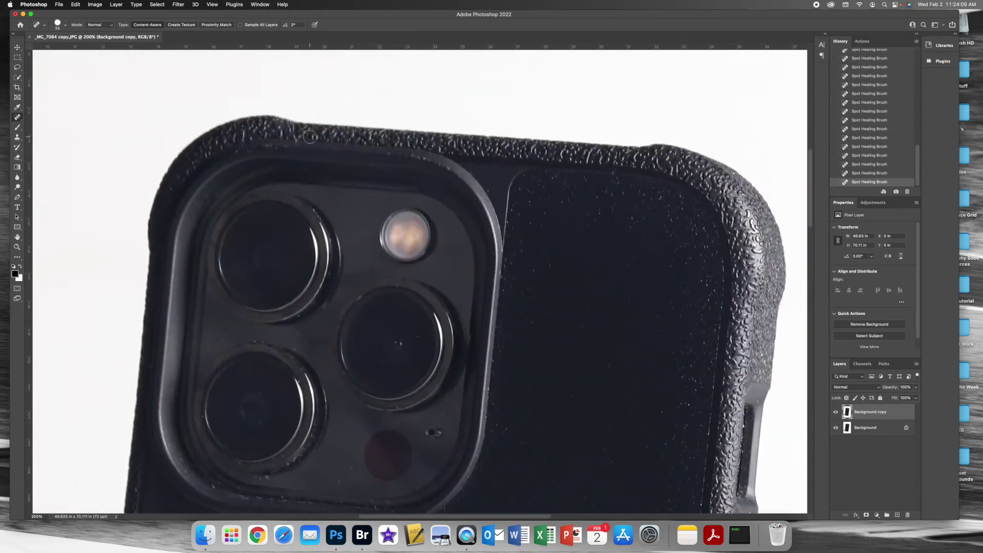
pyautogui.rightClick(17, 118)
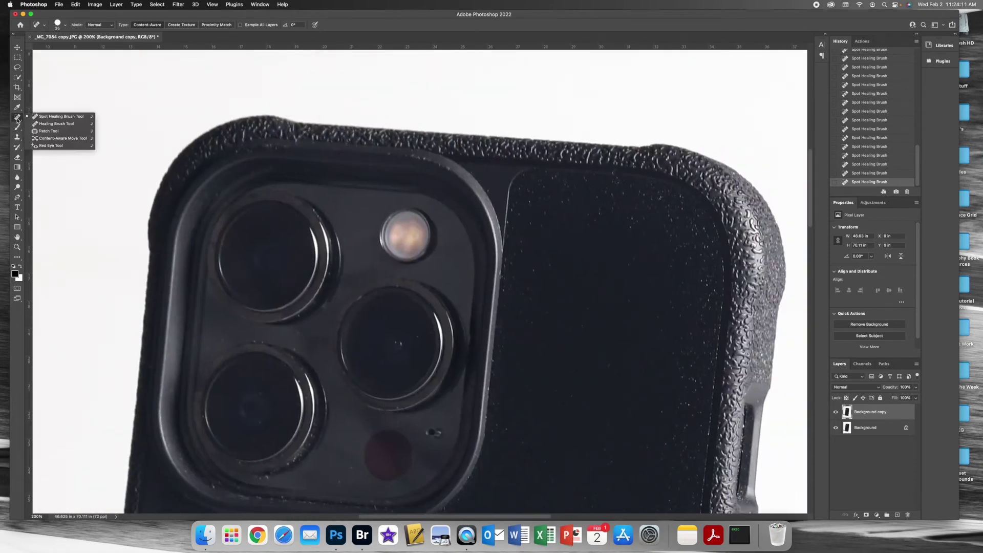
pyautogui.click(70, 125)
pyautogui.hscroll(-2, 163, 136)
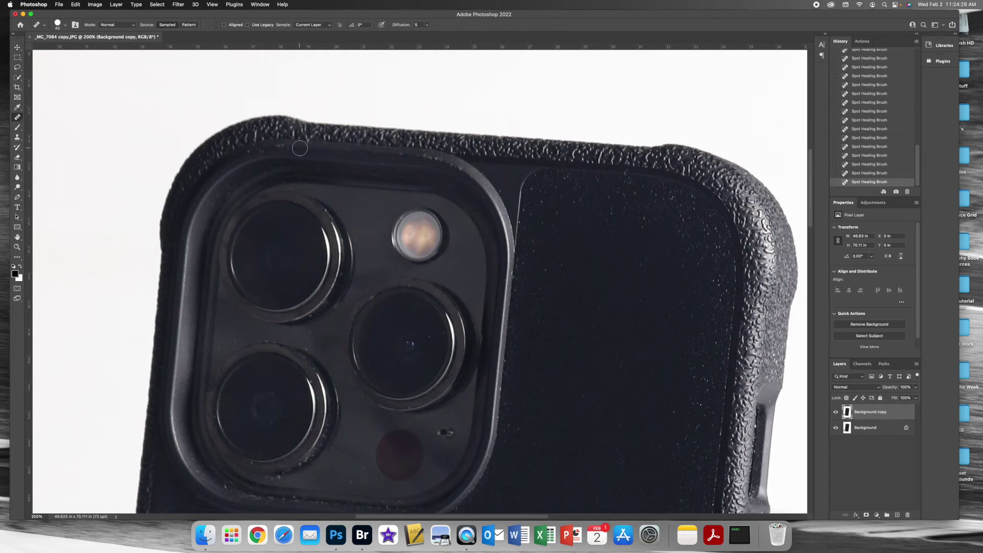
pyautogui.click(299, 148)
pyautogui.click(477, 182)
pyautogui.press('[')
pyautogui.click(459, 170)
# Step: Sample the clean surface between the camera lenses and heal the specks beside the sampled spot
pyautogui.scroll(-5, 576, 245)
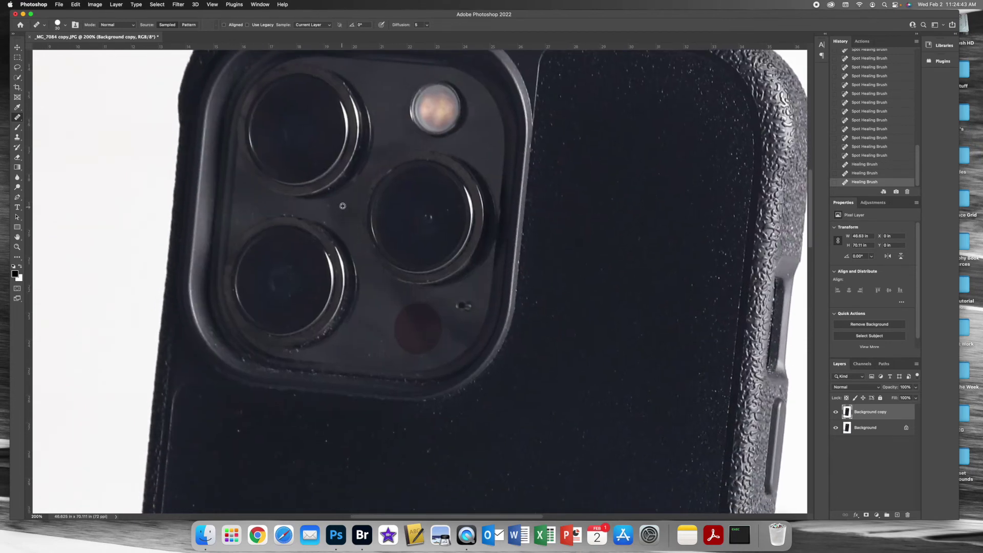
pyautogui.keyDown('alt'); pyautogui.click(343, 204); pyautogui.keyUp('alt')
pyautogui.click(330, 209)
pyautogui.click(353, 216)
# Step: Sample a clean area beneath the lower left lens and heal the specks under the lens and near the surround's lower edge
pyautogui.hscroll(-8, 358, 231)
pyautogui.scroll(-4, 391, 215)
pyautogui.hscroll(5, 392, 216)
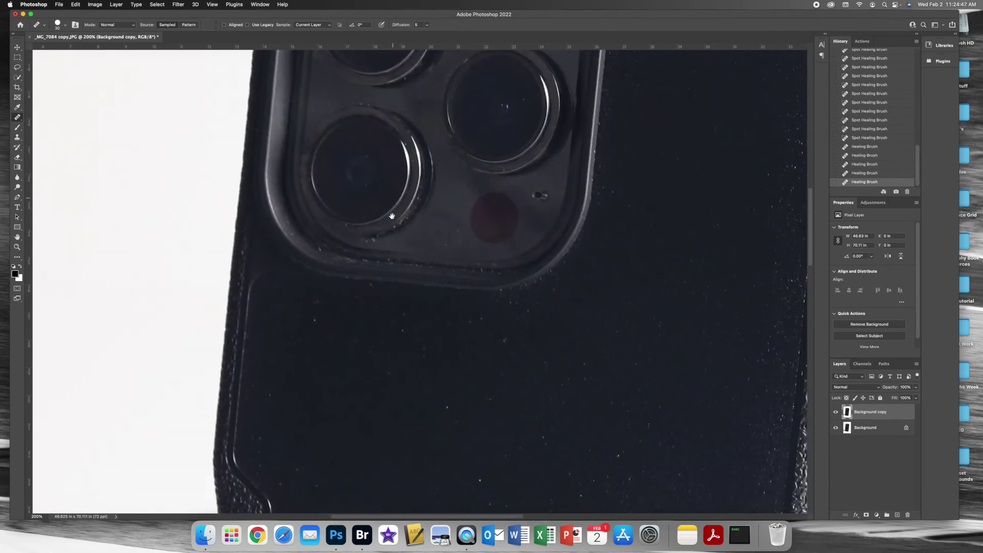
pyautogui.keyDown('alt'); pyautogui.click(391, 242); pyautogui.keyUp('alt')
pyautogui.click(372, 243)
pyautogui.click(368, 243)
pyautogui.hscroll(-6, 416, 274)
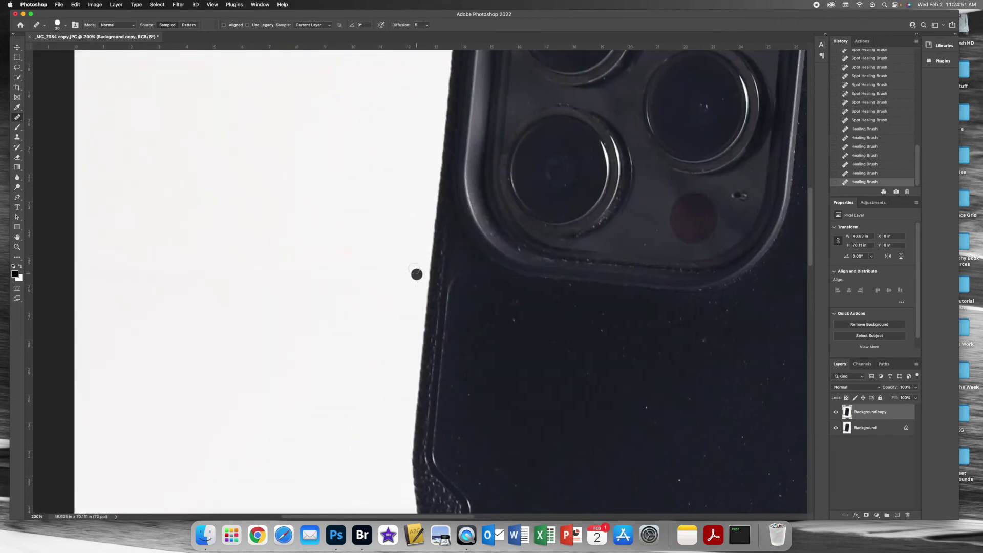
pyautogui.hscroll(4, 404, 271)
pyautogui.scroll(-3, 404, 271)
pyautogui.moveTo(404, 271); pyautogui.dragTo(396, 268)
pyautogui.click(352, 253)
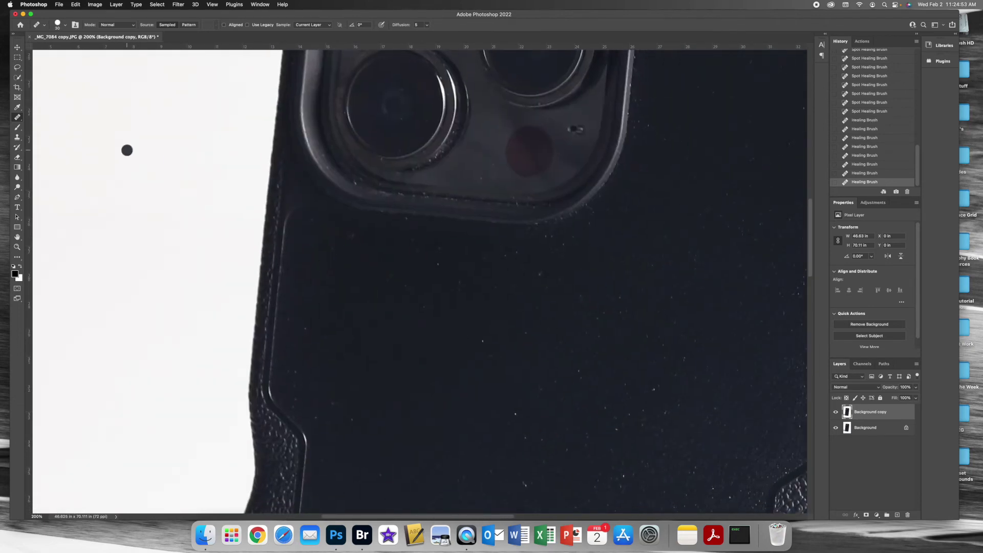
# Step: Set up the Clone Stamp tool by adjusting its flow and giving it a 46 px brush with 0% hardness
pyautogui.moveTo(126, 150); pyautogui.dragTo(218, 149)
pyautogui.hscroll(5, 102, 145)
pyautogui.scroll(2, 103, 145)
pyautogui.click(18, 138)
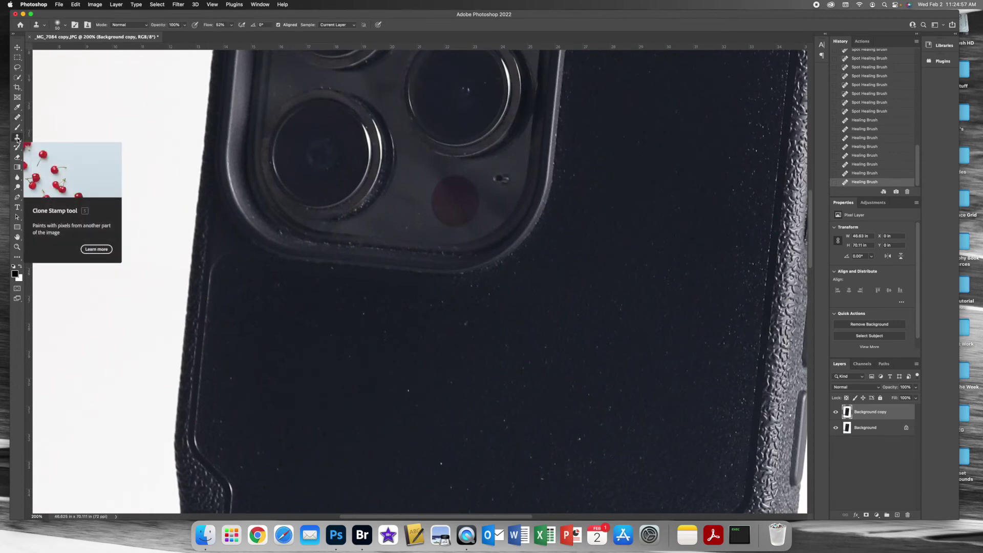
pyautogui.click(231, 24)
pyautogui.moveTo(233, 35)
pyautogui.mouseDown()
pyautogui.moveTo(283, 39)
pyautogui.moveTo(215, 37)
pyautogui.moveTo(256, 39)
pyautogui.moveTo(231, 37)
pyautogui.mouseUp()
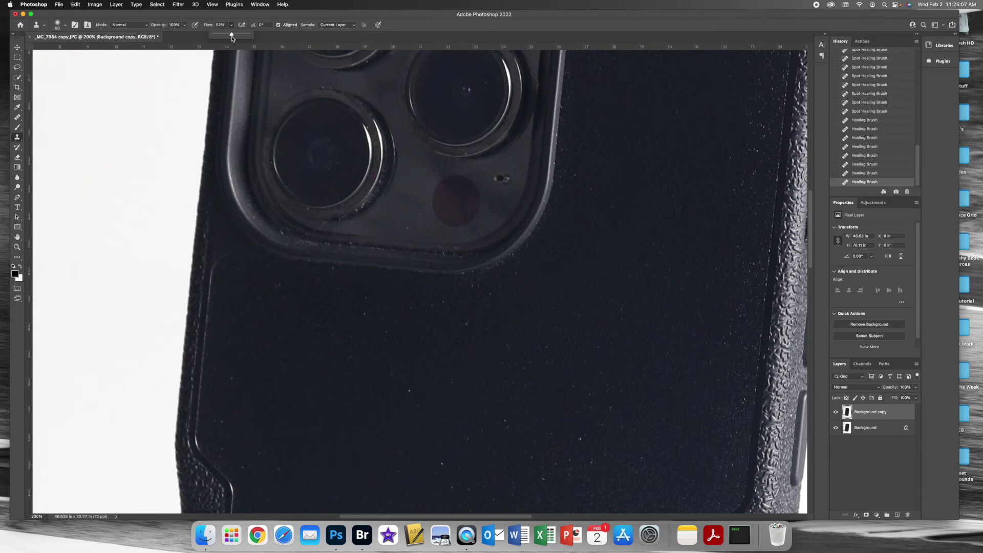
pyautogui.click(61, 23)
pyautogui.moveTo(54, 68)
pyautogui.mouseDown()
pyautogui.moveTo(102, 68)
pyautogui.moveTo(41, 68)
pyautogui.moveTo(64, 49)
pyautogui.mouseUp()
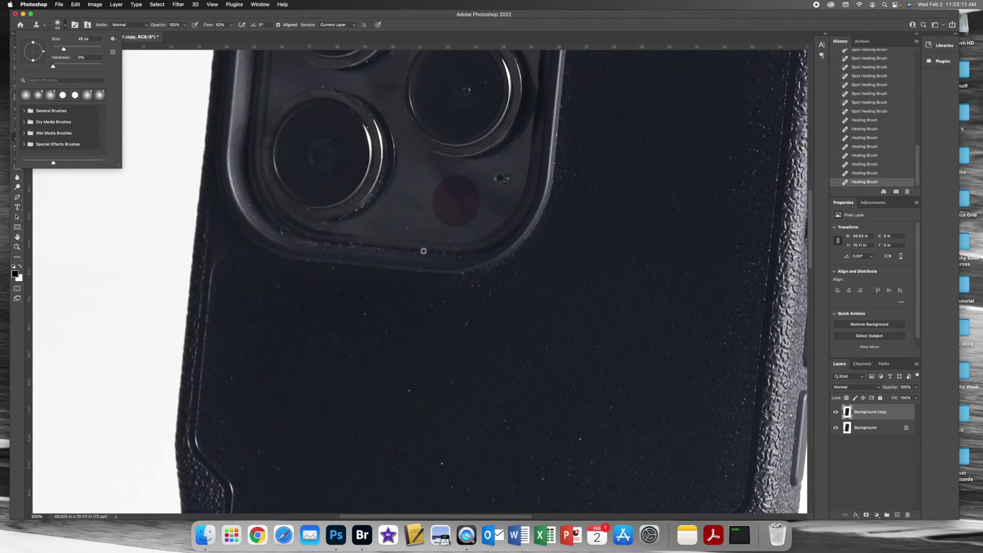
# Step: Clone clean texture over the specks along the inner lower edge of the camera surround
pyautogui.click(400, 250)
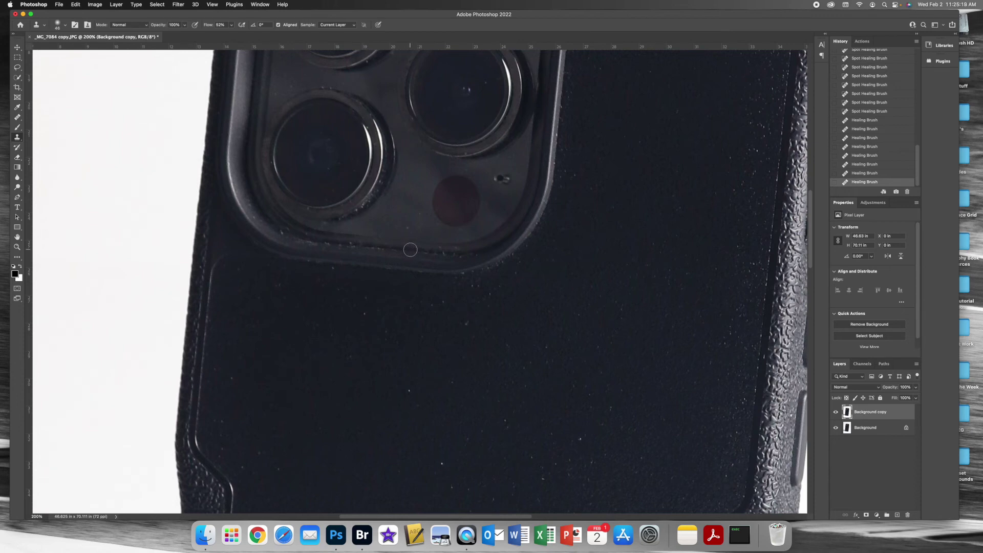
pyautogui.click(418, 251)
pyautogui.click(424, 251)
pyautogui.click(432, 252)
pyautogui.click(487, 248)
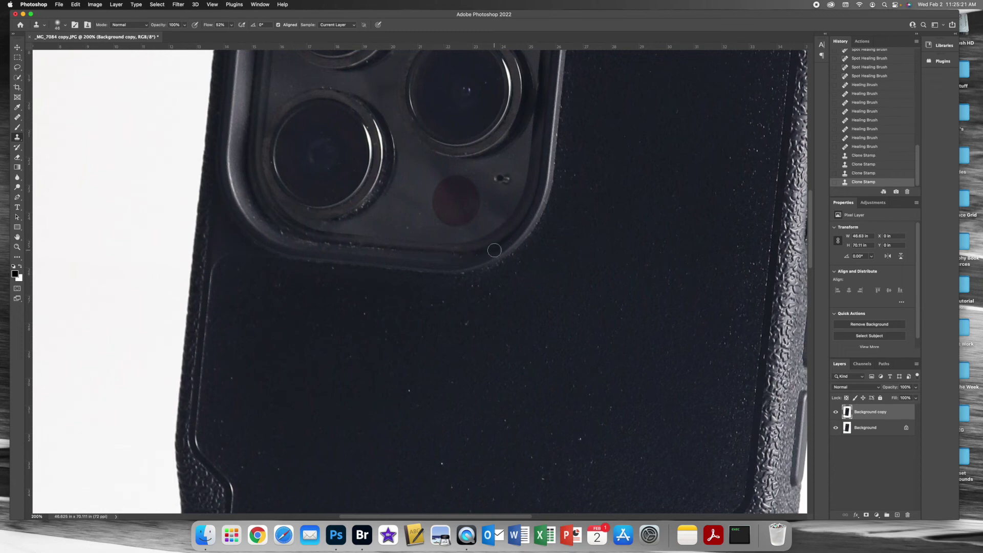
pyautogui.click(351, 246)
pyautogui.click(350, 245)
# Step: Reduce the clone brush and cover the specks on the lower right rim of the lower left lens
pyautogui.press('[')
pyautogui.click(359, 208)
pyautogui.click(357, 210)
pyautogui.click(352, 212)
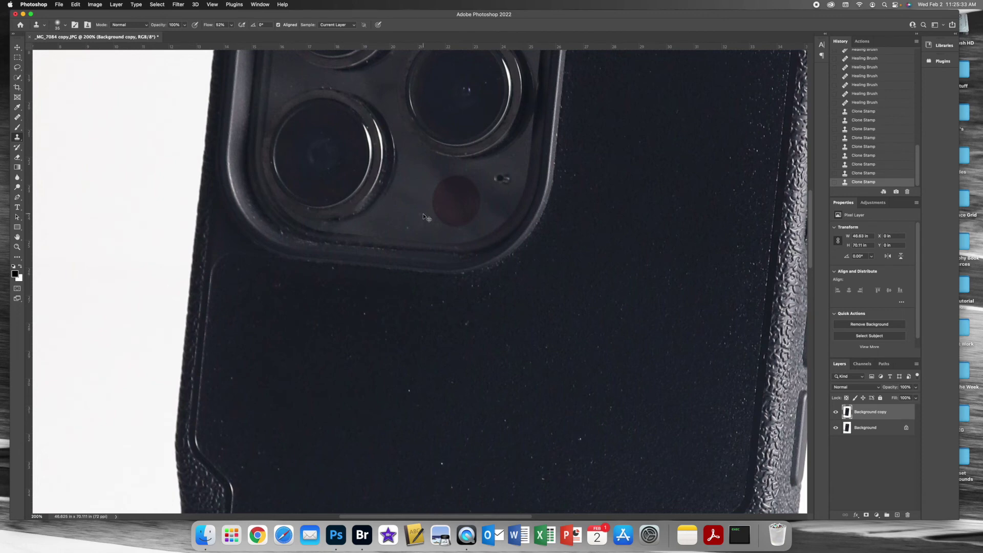
# Step: Return to the Spot Healing Brush and remove the dust specks on the case's flat back below the camera module
pyautogui.press('super+minus')
pyautogui.click(17, 117)
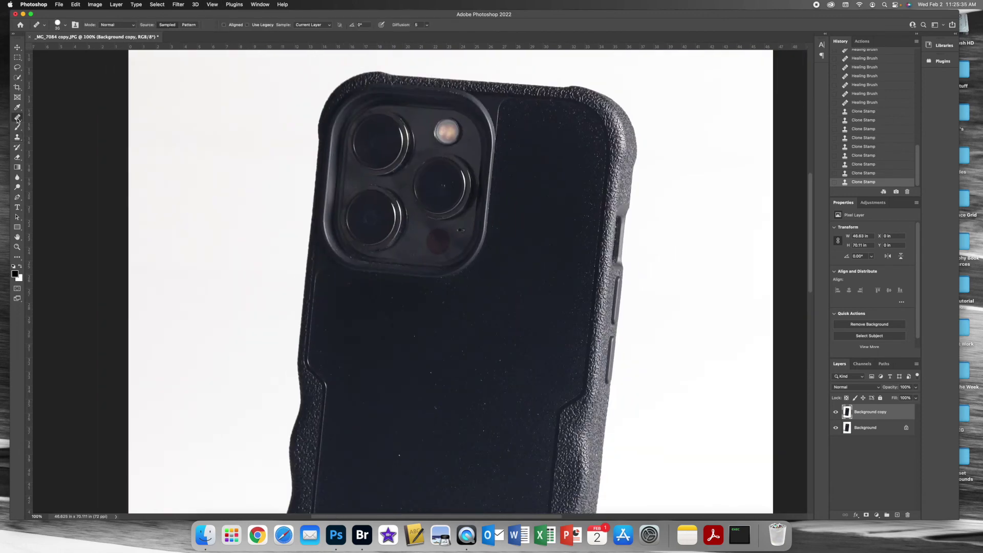
pyautogui.rightClick(17, 117)
pyautogui.click(51, 118)
pyautogui.scroll(-5, 463, 267)
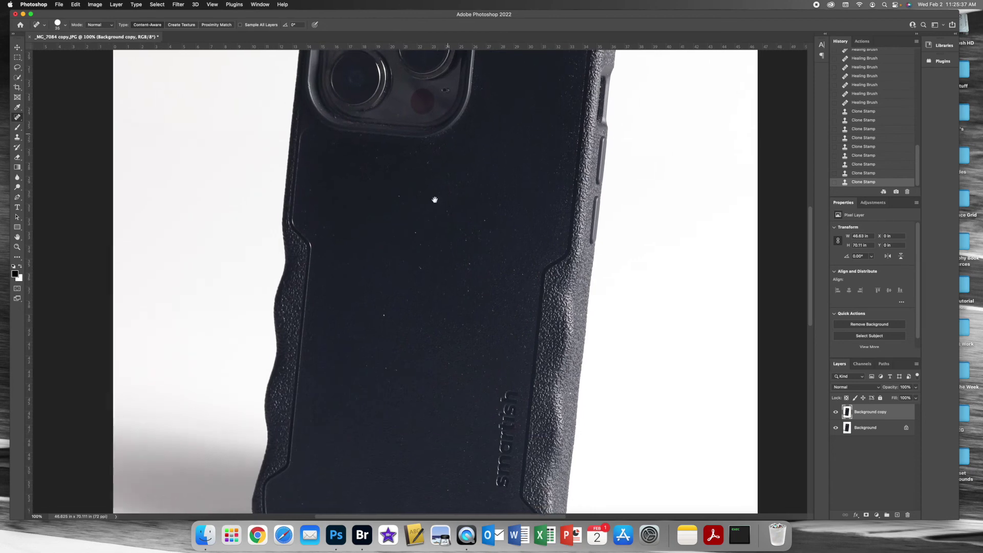
pyautogui.click(382, 307)
pyautogui.hscroll(-4, 388, 351)
pyautogui.moveTo(475, 359); pyautogui.dragTo(443, 358)
pyautogui.hscroll(-4, 539, 231)
pyautogui.click(593, 226)
pyautogui.click(590, 224)
pyautogui.click(594, 235)
pyautogui.click(570, 188)
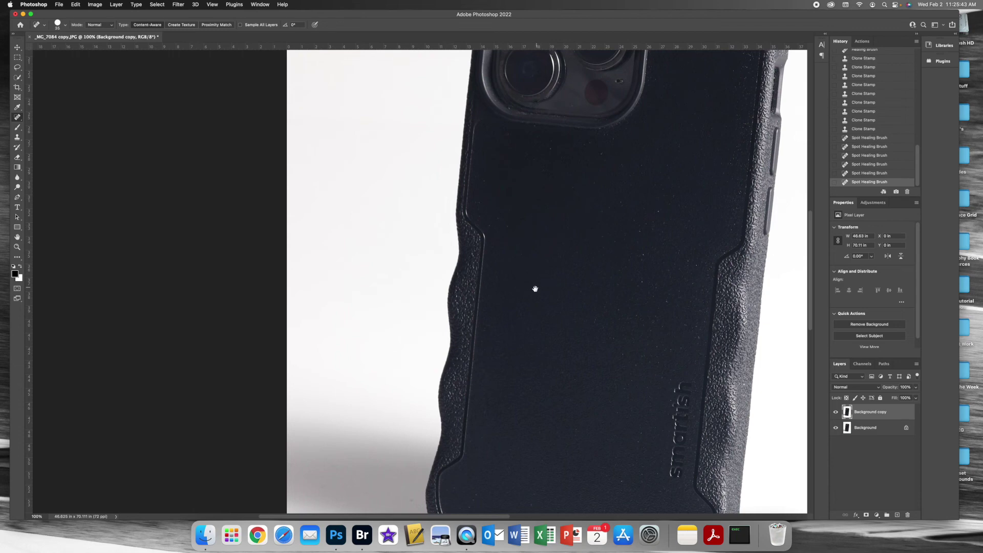
# Step: Heal the specks on the lower half of the case's back and along its bottom edge
pyautogui.moveTo(536, 287); pyautogui.dragTo(557, 158)
pyautogui.click(444, 334)
pyautogui.click(354, 320)
pyautogui.moveTo(534, 318)
pyautogui.mouseDown()
pyautogui.moveTo(415, 208)
pyautogui.moveTo(389, 200)
pyautogui.moveTo(262, 272)
pyautogui.mouseUp()
pyautogui.click(360, 282)
pyautogui.click(237, 274)
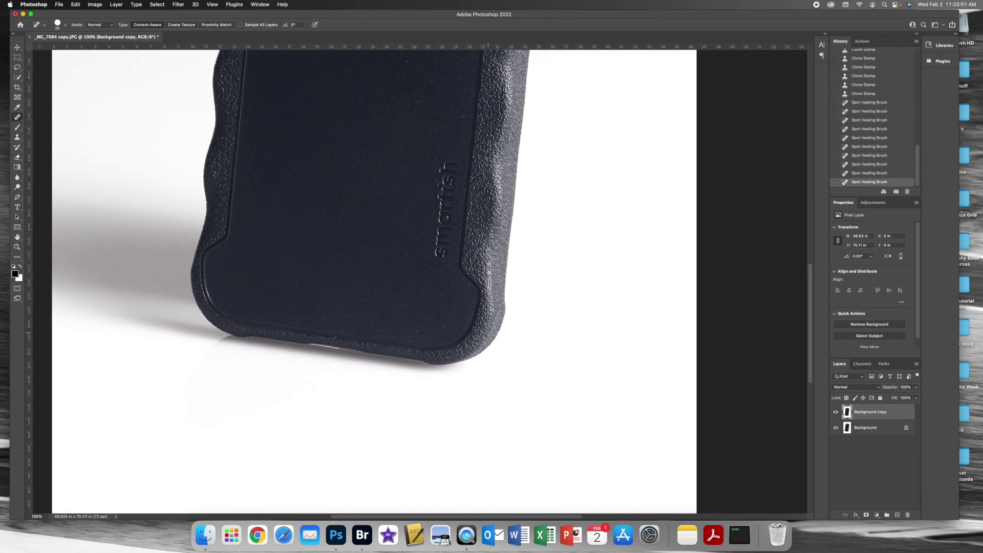
pyautogui.click(445, 324)
pyautogui.click(419, 331)
pyautogui.click(478, 302)
# Step: Fit the whole photo in view and spot heal the remaining specks on the middle of the case's back
pyautogui.press('super+0')
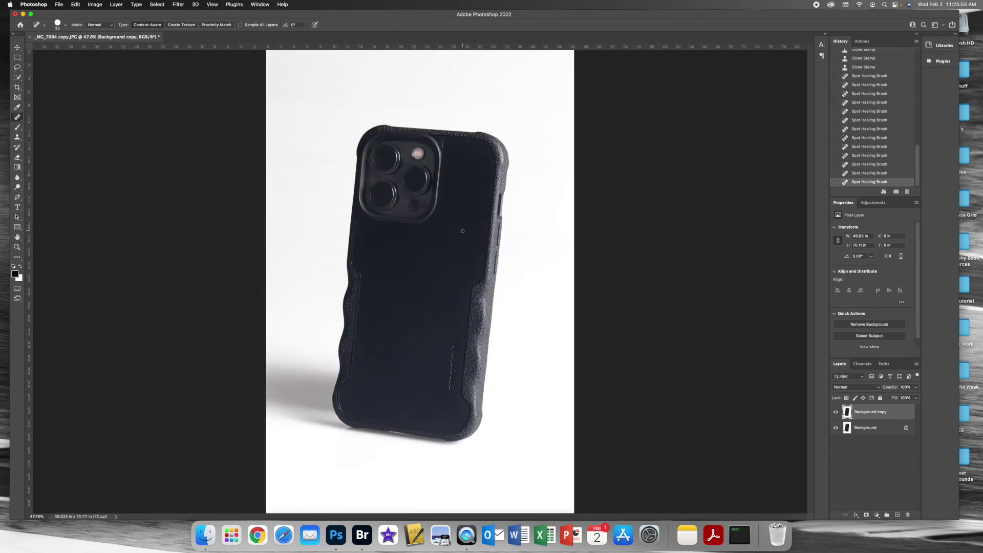
pyautogui.click(447, 254)
pyautogui.click(456, 286)
# Step: Flatten the retouched layer and the background into a single layer
pyautogui.click(116, 5)
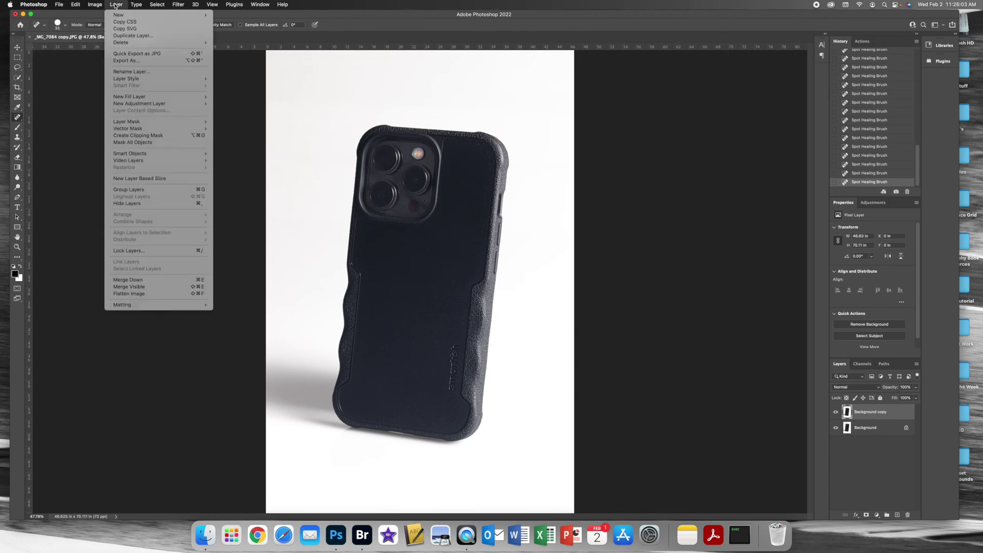
pyautogui.click(137, 294)
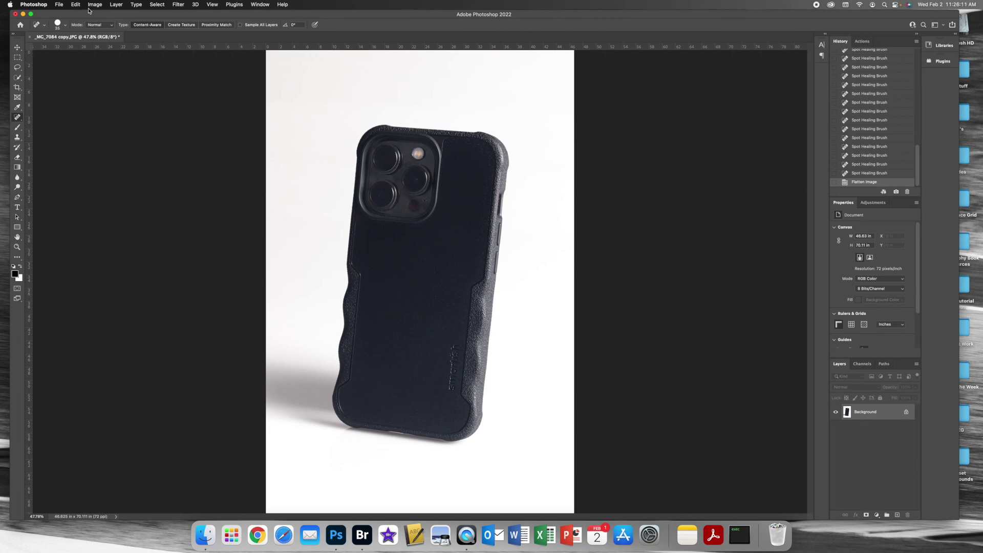
# Step: Save the photo as a JPEG at Maximum quality 12 with the Baseline ("Standard") format and close the document
pyautogui.click(58, 4)
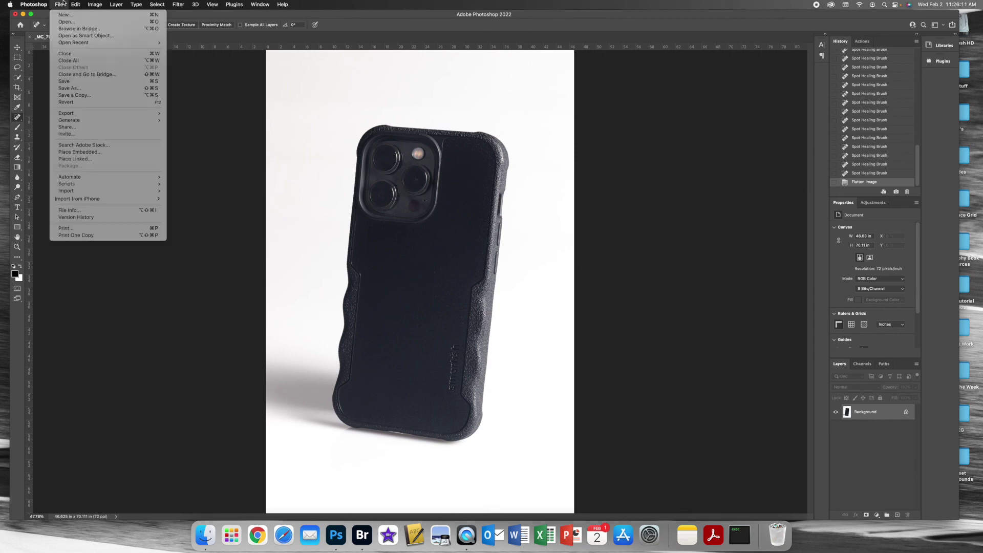
pyautogui.click(80, 82)
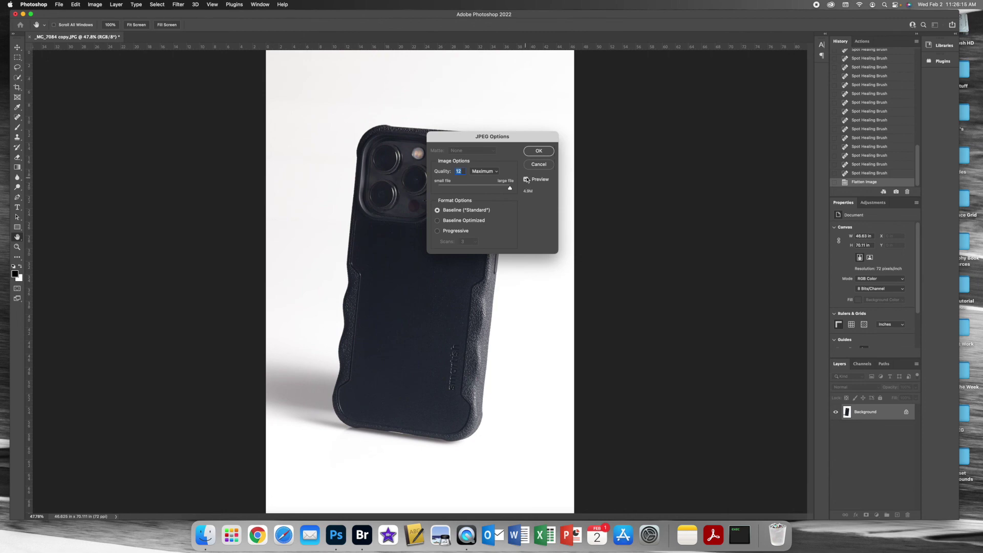
pyautogui.click(539, 152)
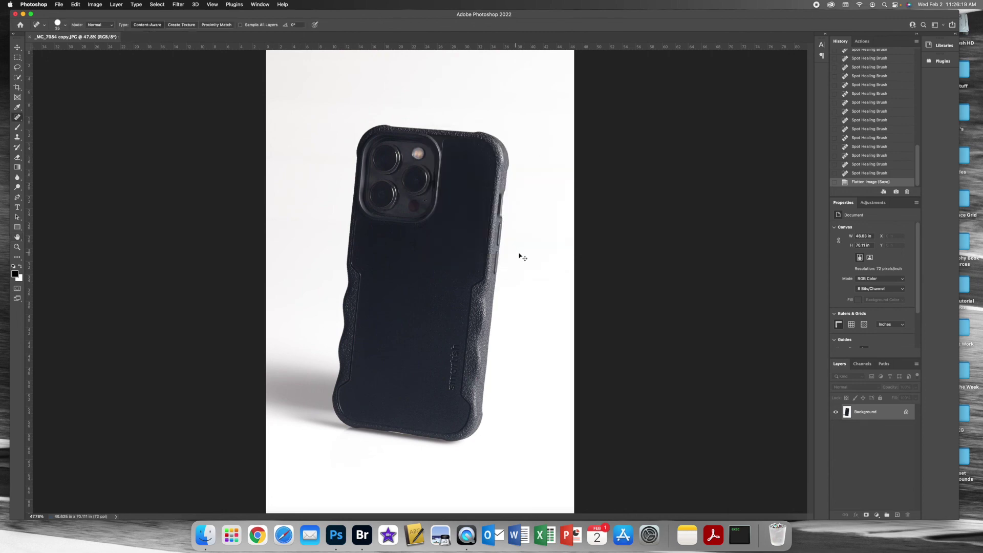
pyautogui.click(29, 36)
# Step: Switch to Adobe Bridge and compare the original _MG_7084.JPG with the edited copy in full-screen preview
pyautogui.click(362, 535)
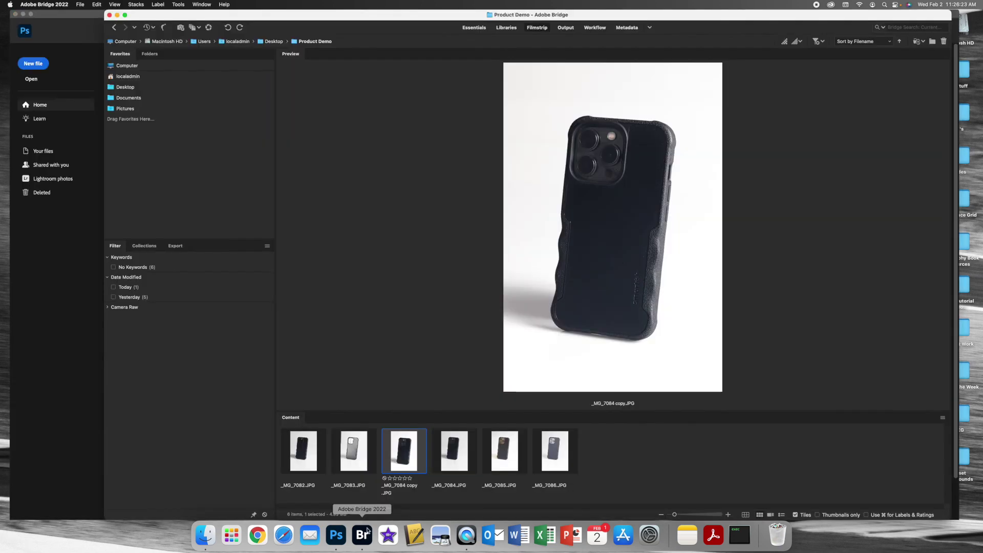
pyautogui.click(453, 465)
pyautogui.press('space')
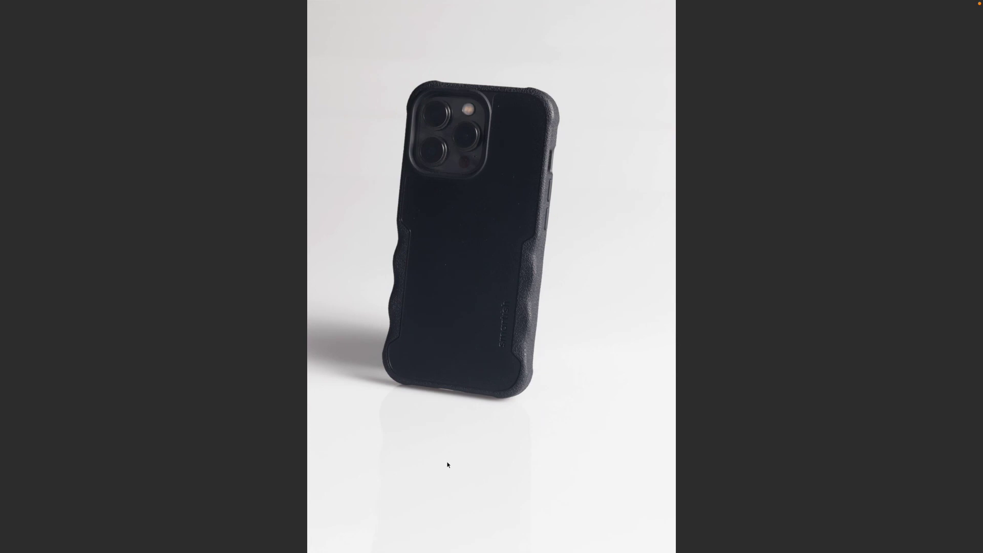
pyautogui.press('Right')
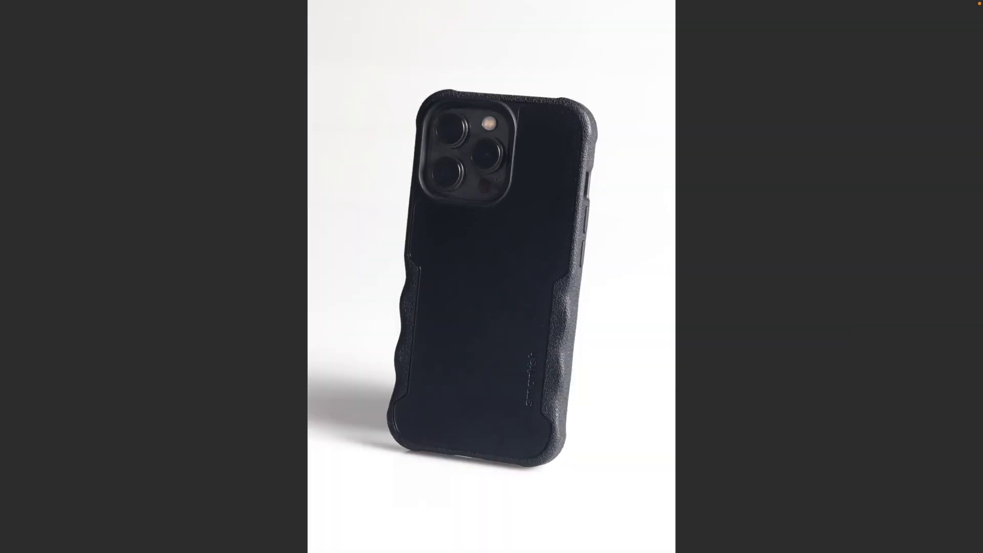